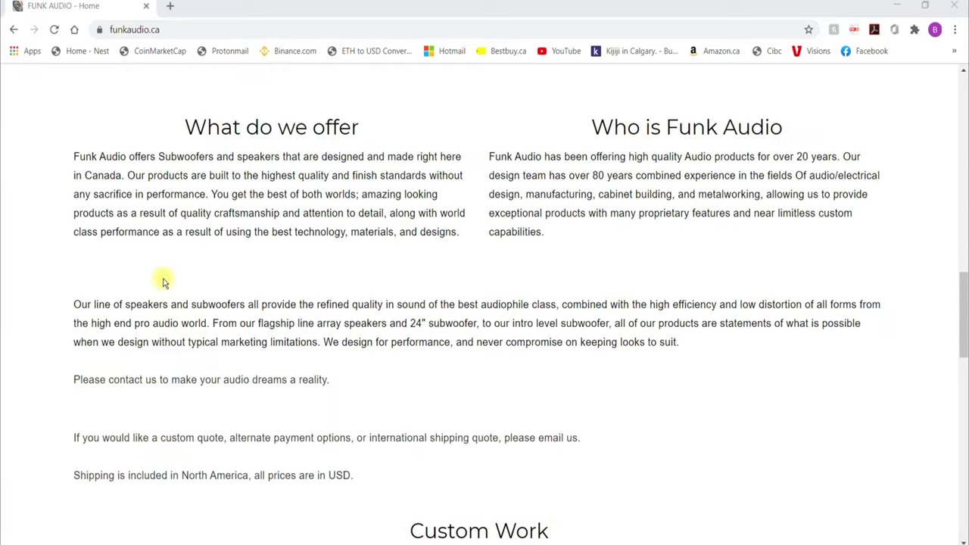
{"action": "scroll", "coordinate": [162, 280], "scroll_direction": "up", "scroll_amount": 12}
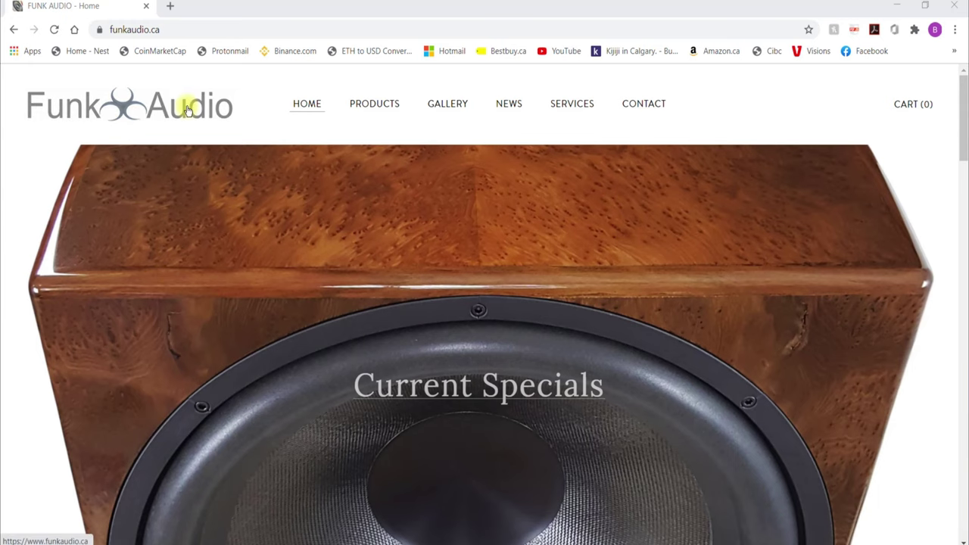
Step: Scroll through the funkaudio.ca pages and gallery photos, then drag back to the top
{"action": "scroll", "coordinate": [187, 110], "scroll_direction": "down", "scroll_amount": 6}
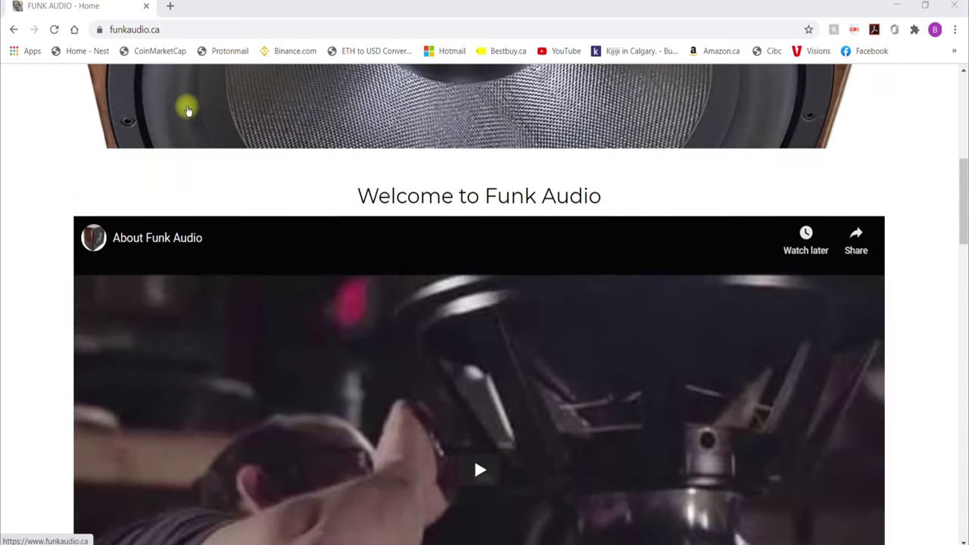
{"action": "scroll", "coordinate": [187, 110], "scroll_direction": "down", "scroll_amount": 5}
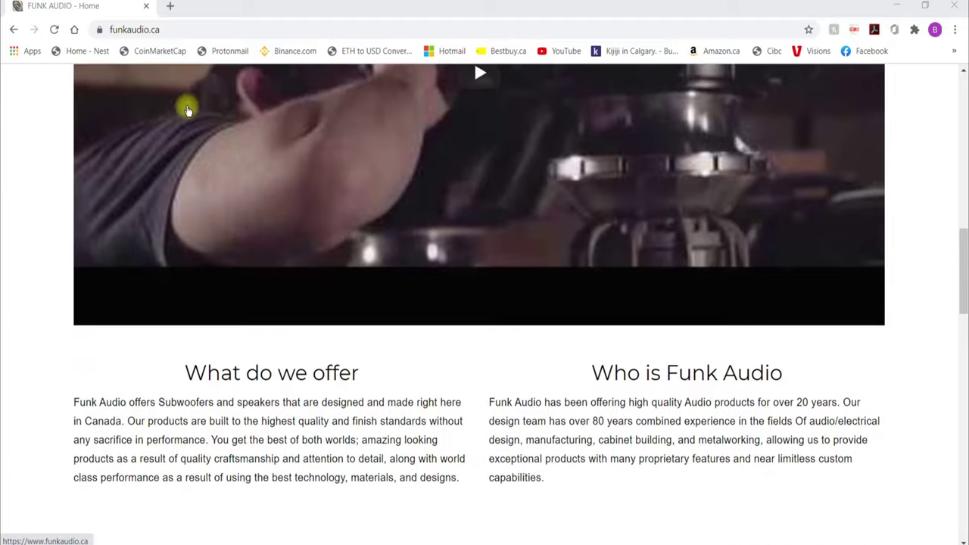
{"action": "scroll", "coordinate": [187, 109], "scroll_direction": "down", "scroll_amount": 4}
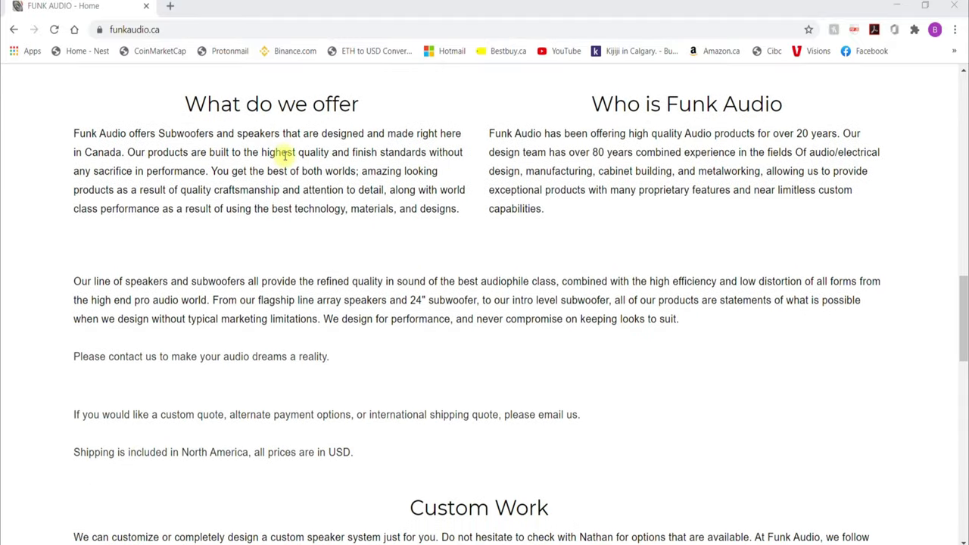
{"action": "scroll", "coordinate": [285, 154], "scroll_direction": "down", "scroll_amount": 6}
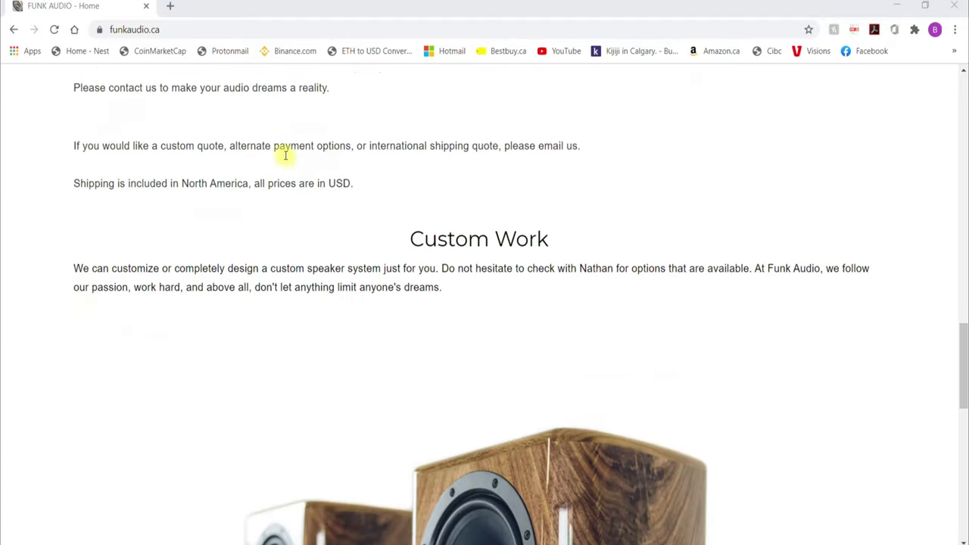
{"action": "scroll", "coordinate": [285, 155], "scroll_direction": "down", "scroll_amount": 6}
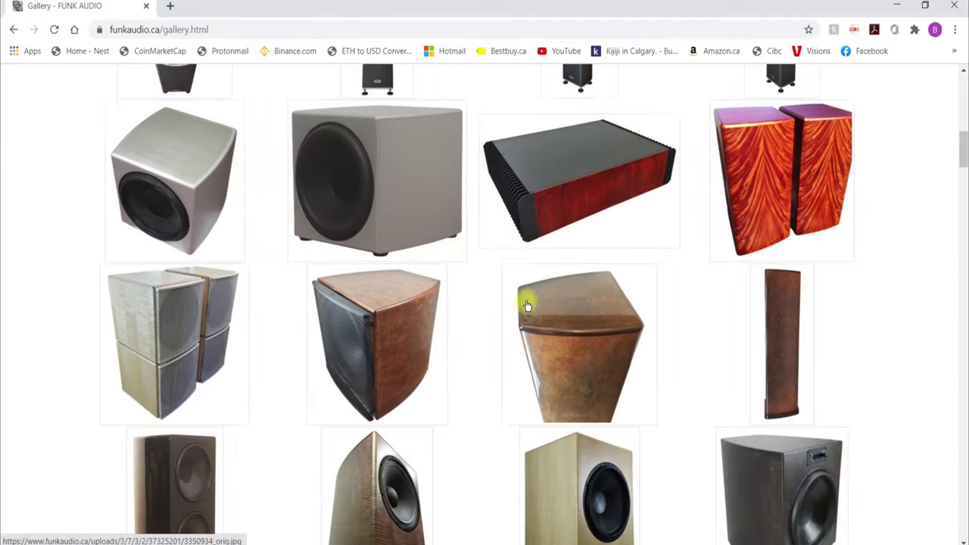
{"action": "scroll", "coordinate": [526, 305], "scroll_direction": "down", "scroll_amount": 6}
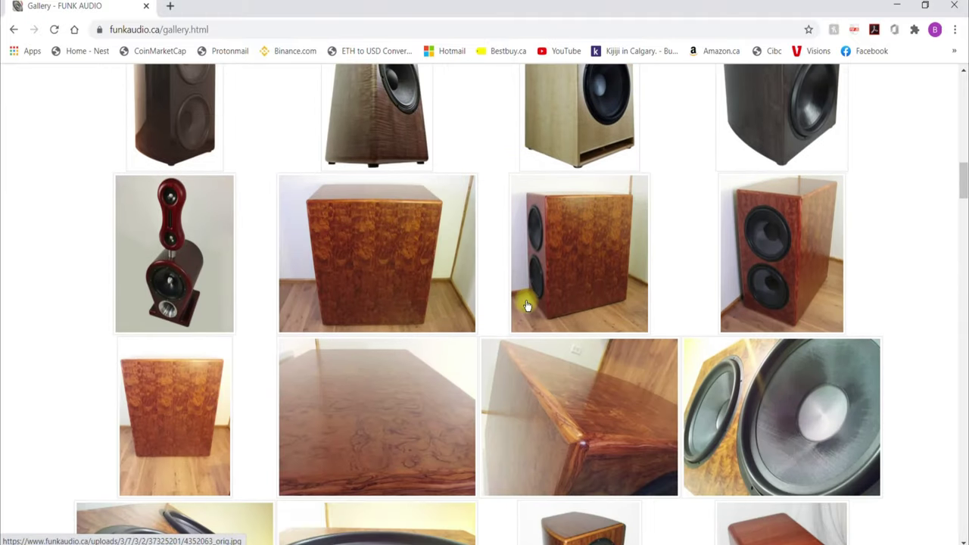
{"action": "scroll", "coordinate": [526, 305], "scroll_direction": "down", "scroll_amount": 8}
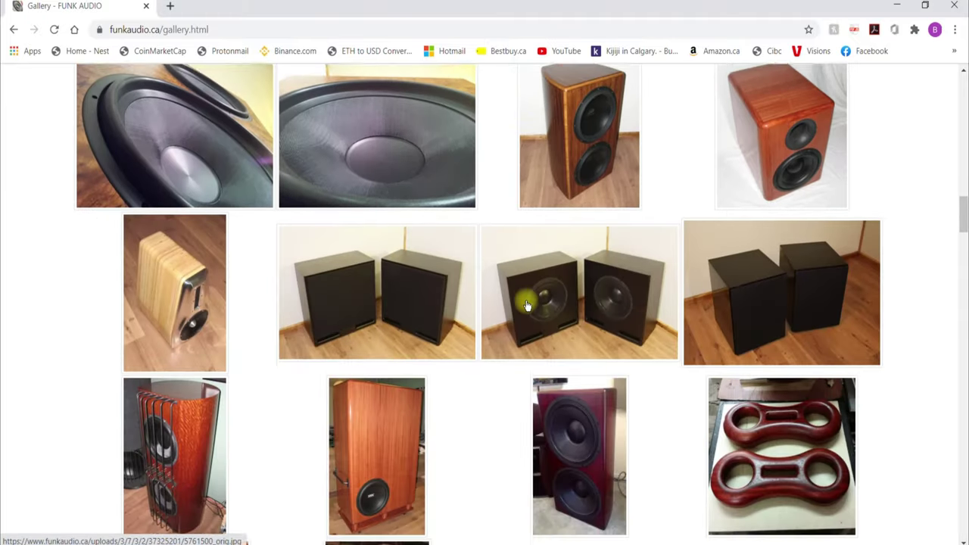
{"action": "scroll", "coordinate": [526, 305], "scroll_direction": "down", "scroll_amount": 7}
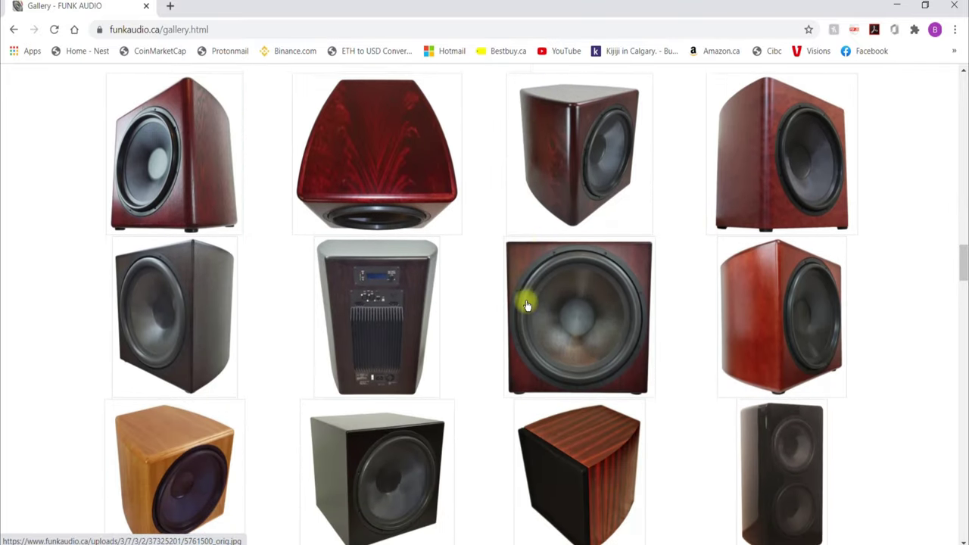
{"action": "scroll", "coordinate": [528, 306], "scroll_direction": "down", "scroll_amount": 7}
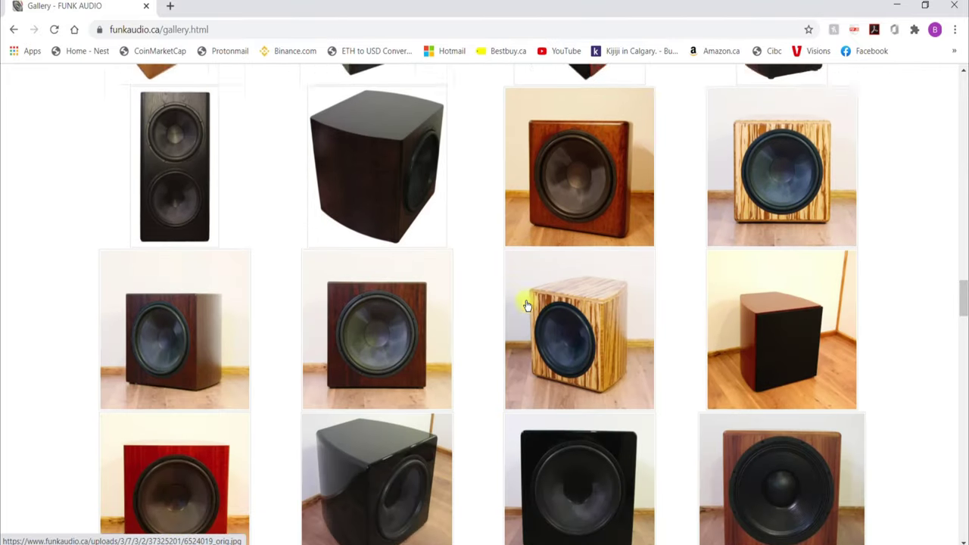
{"action": "scroll", "coordinate": [528, 305], "scroll_direction": "down", "scroll_amount": 8}
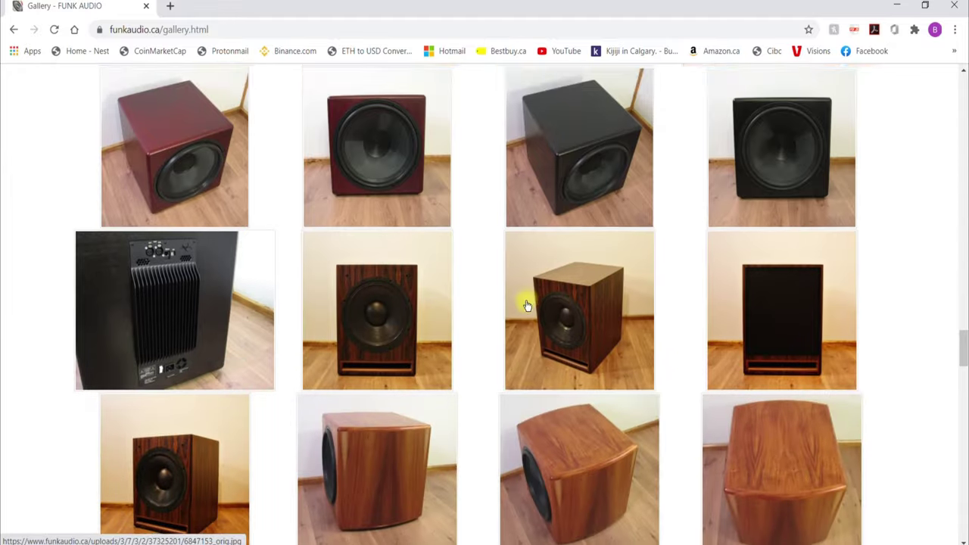
{"action": "scroll", "coordinate": [528, 305], "scroll_direction": "down", "scroll_amount": 7}
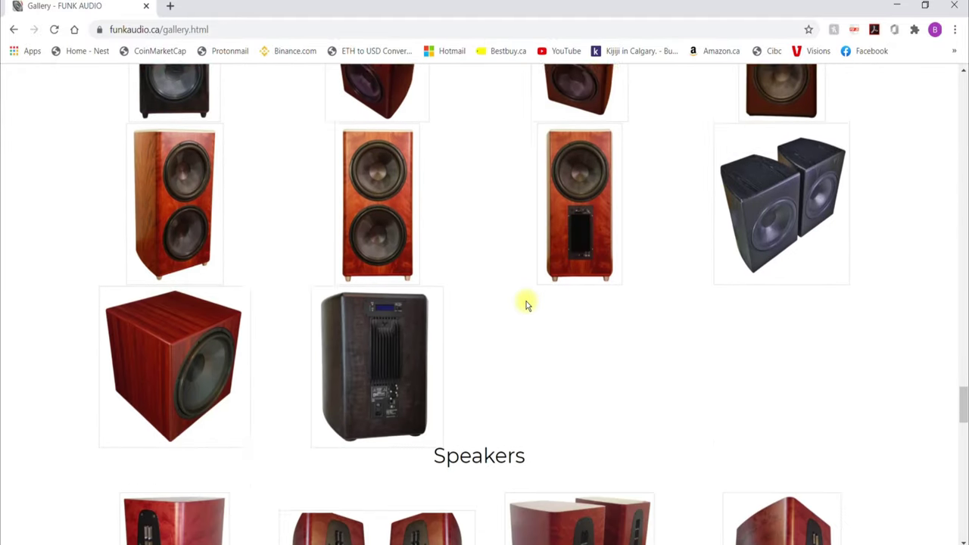
{"action": "scroll", "coordinate": [528, 305], "scroll_direction": "down", "scroll_amount": 10}
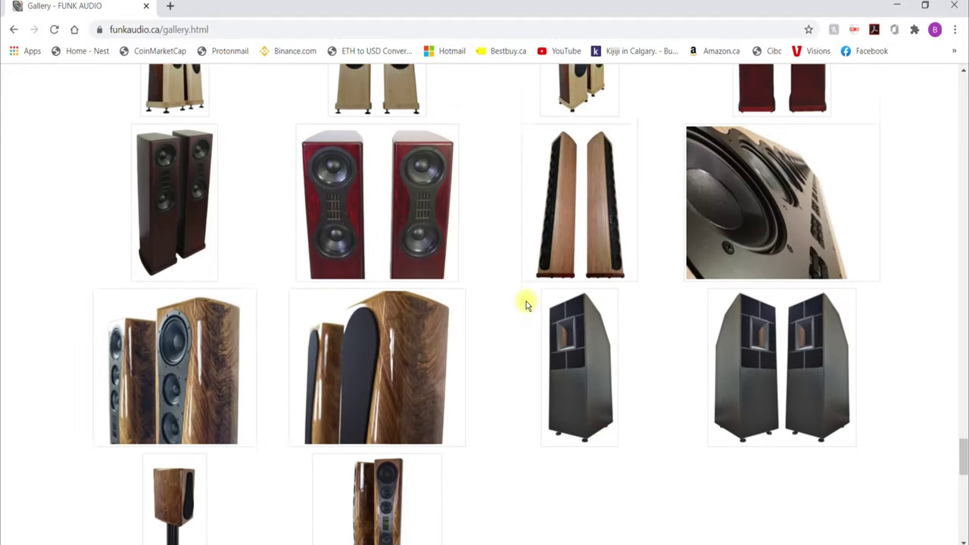
{"action": "scroll", "coordinate": [527, 305], "scroll_direction": "down", "scroll_amount": 8}
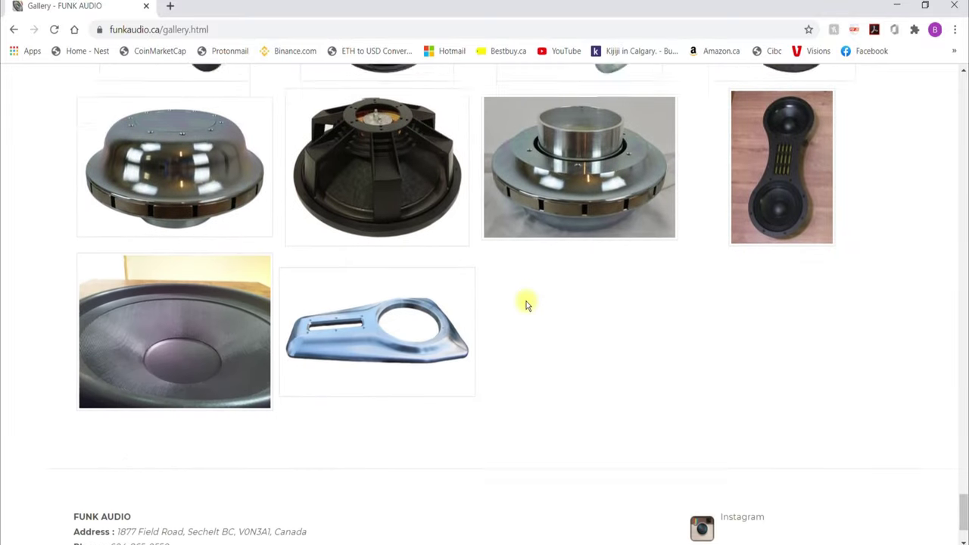
{"action": "scroll", "coordinate": [528, 305], "scroll_direction": "up", "scroll_amount": 20}
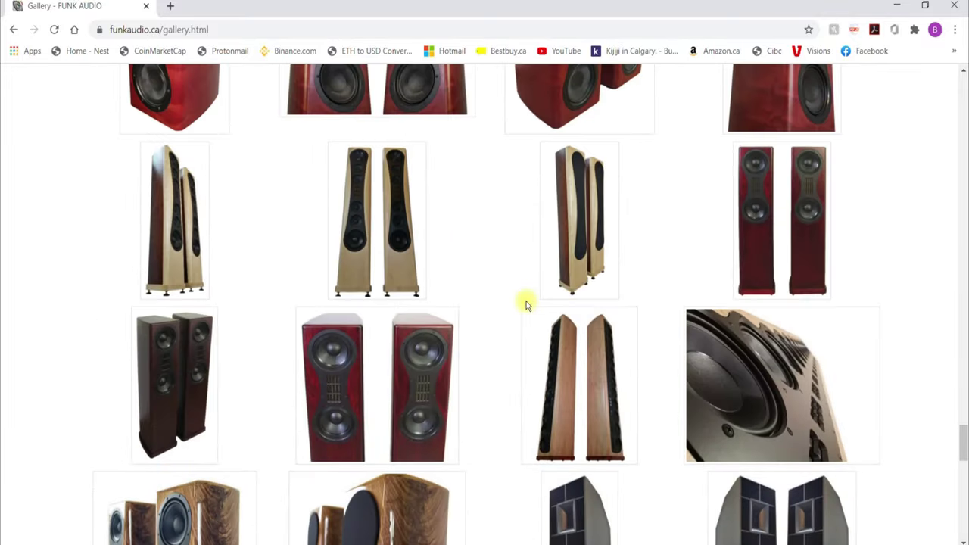
{"action": "scroll", "coordinate": [528, 305], "scroll_direction": "up", "scroll_amount": 10}
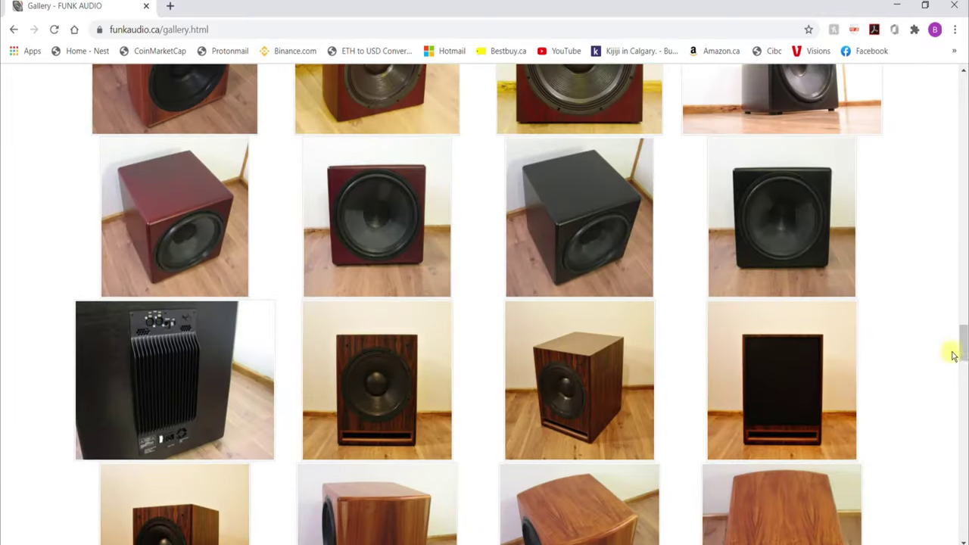
{"action": "left_click_drag", "start_coordinate": [963, 340], "coordinate": [963, 89]}
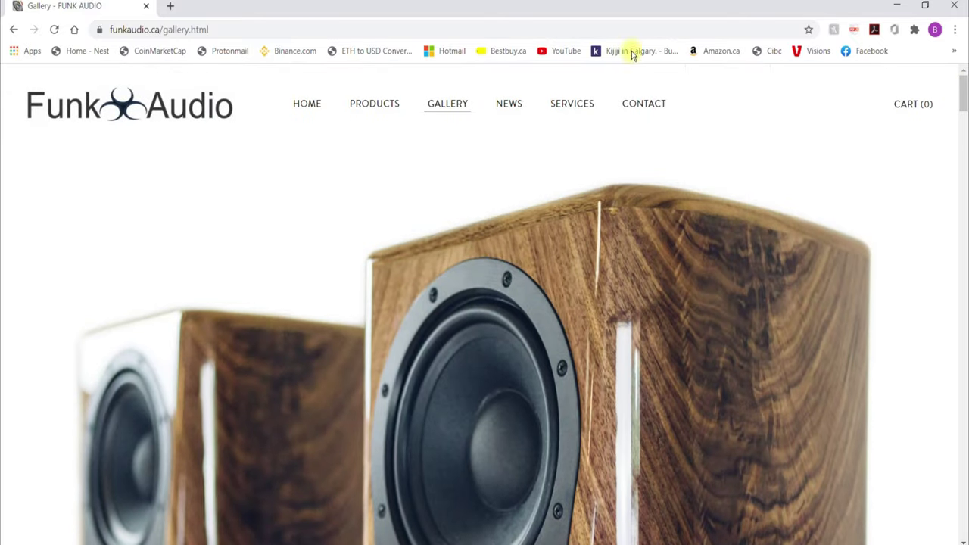
Step: Go through Products, Subwoofers and Ultra Series to reach the LFE Ultra product page
{"action": "left_click", "coordinate": [380, 106]}
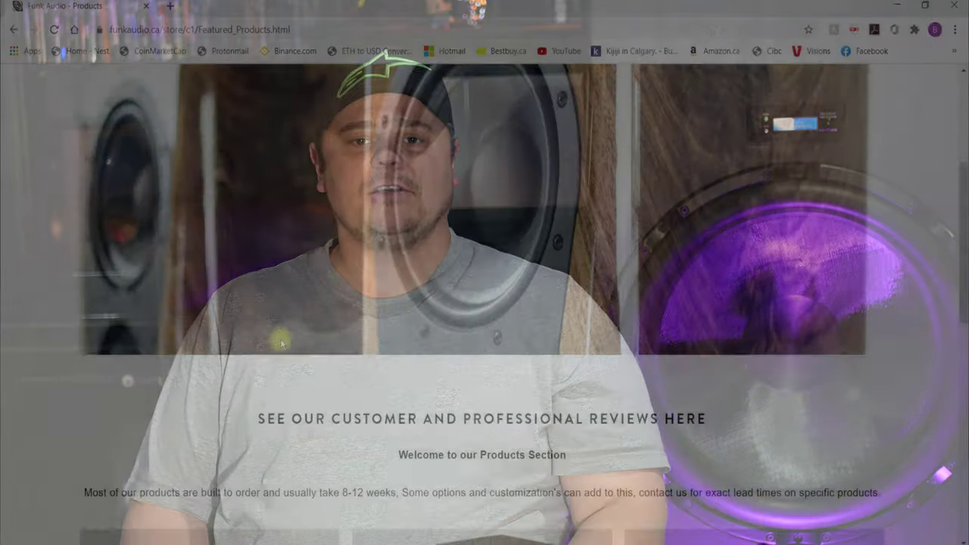
{"action": "scroll", "coordinate": [280, 342], "scroll_direction": "down", "scroll_amount": 8}
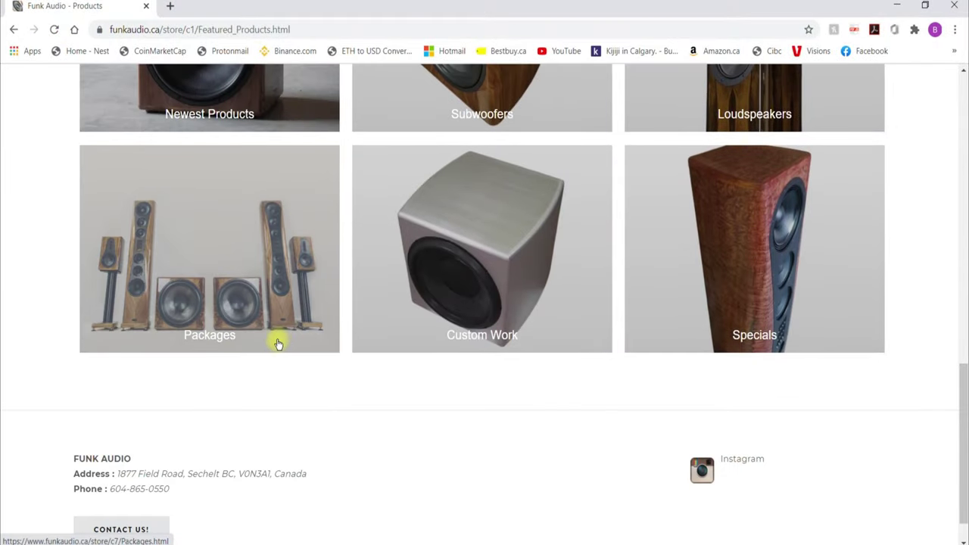
{"action": "scroll", "coordinate": [279, 343], "scroll_direction": "up", "scroll_amount": 3}
{"action": "left_click", "coordinate": [470, 225]}
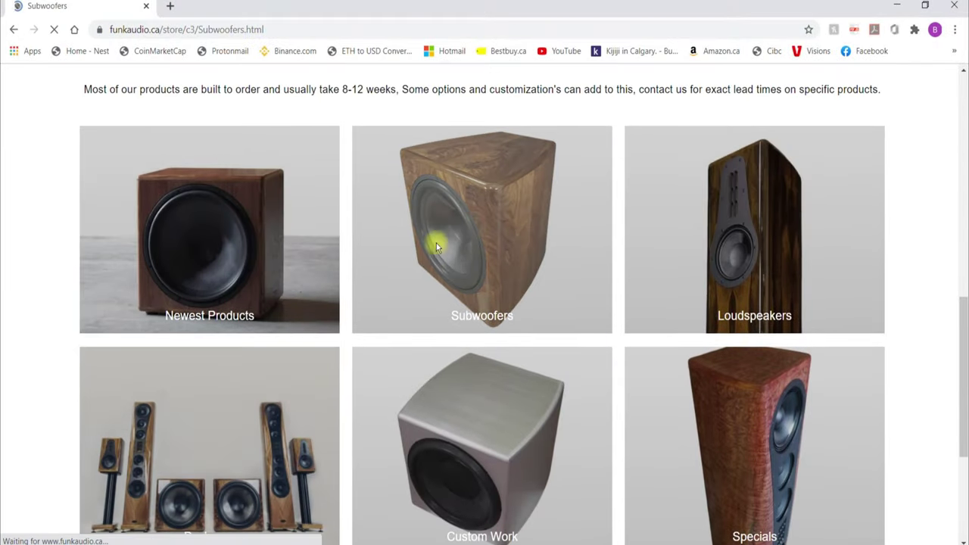
{"action": "scroll", "coordinate": [362, 263], "scroll_direction": "down", "scroll_amount": 8}
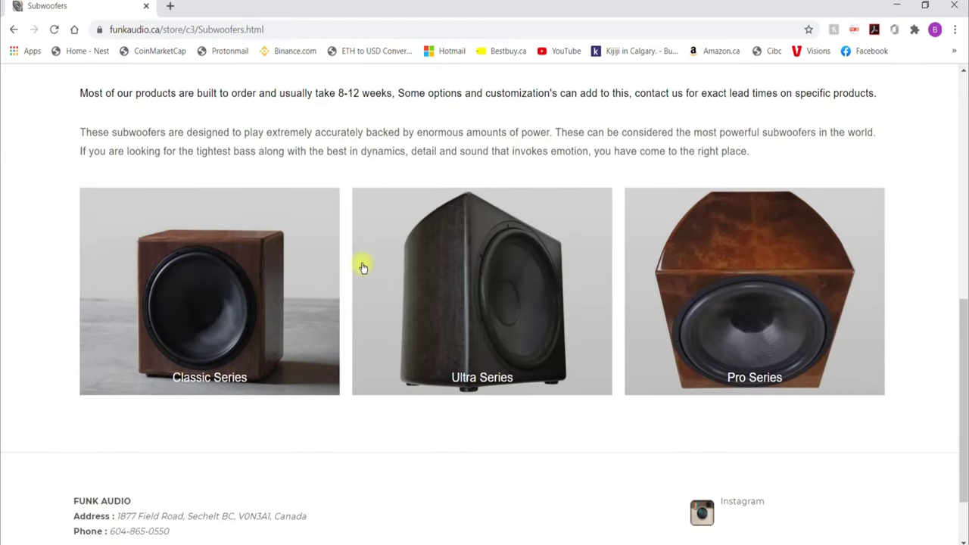
{"action": "scroll", "coordinate": [362, 267], "scroll_direction": "down", "scroll_amount": 1}
{"action": "left_click", "coordinate": [386, 255]}
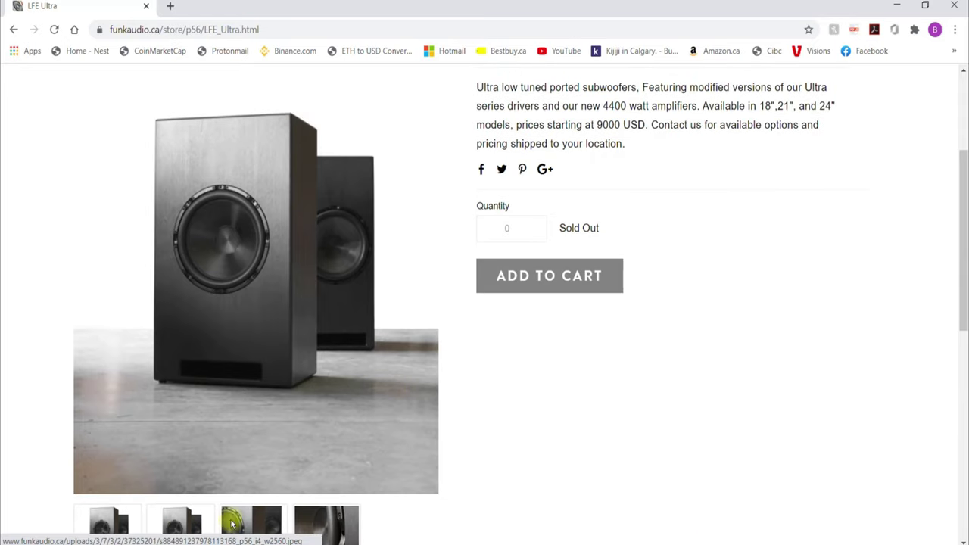
Step: View the third and fourth LFE Ultra product photos, including the driver close-up
{"action": "left_click", "coordinate": [233, 519]}
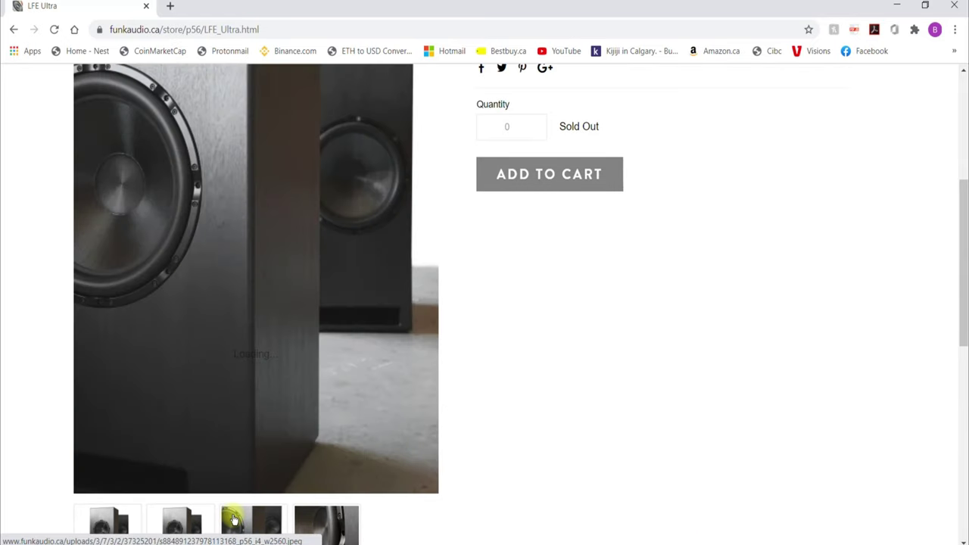
{"action": "left_click", "coordinate": [326, 522]}
{"action": "scroll", "coordinate": [556, 440], "scroll_direction": "up", "scroll_amount": 2}
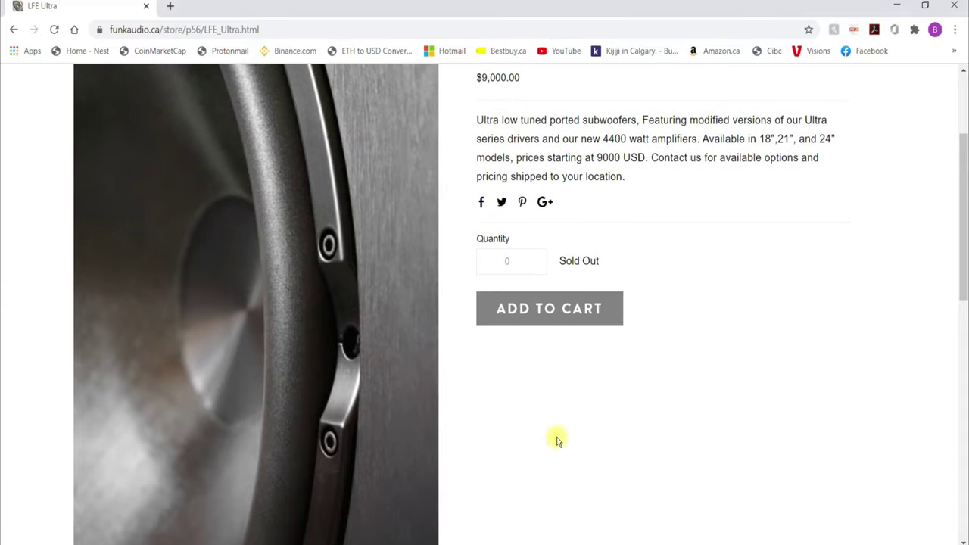
{"action": "scroll", "coordinate": [557, 440], "scroll_direction": "up", "scroll_amount": 2}
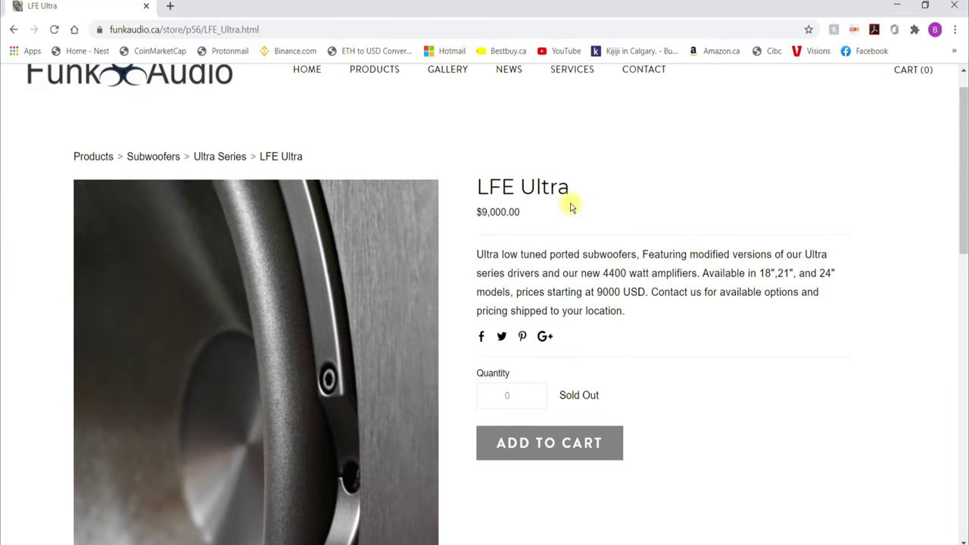
Step: Select and read the LFE Ultra description, scrolling down through it and back up
{"action": "triple_click", "coordinate": [523, 213]}
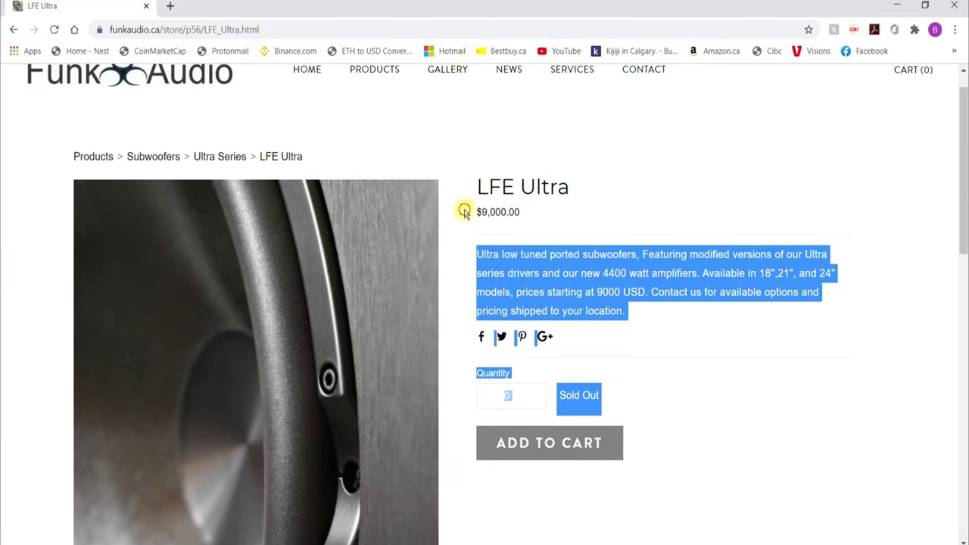
{"action": "left_click", "coordinate": [472, 212]}
{"action": "triple_click", "coordinate": [530, 218]}
{"action": "left_click", "coordinate": [530, 217]}
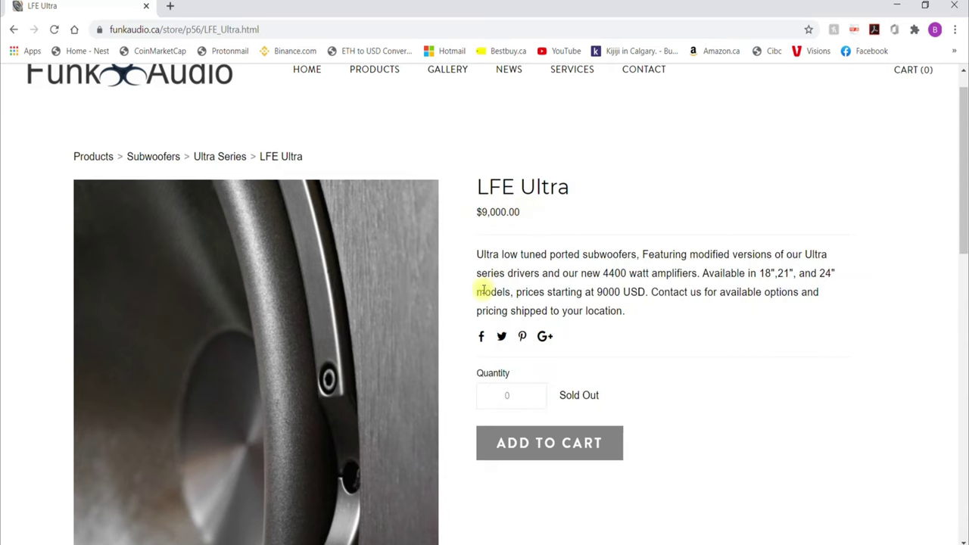
{"action": "scroll", "coordinate": [483, 290], "scroll_direction": "down", "scroll_amount": 8}
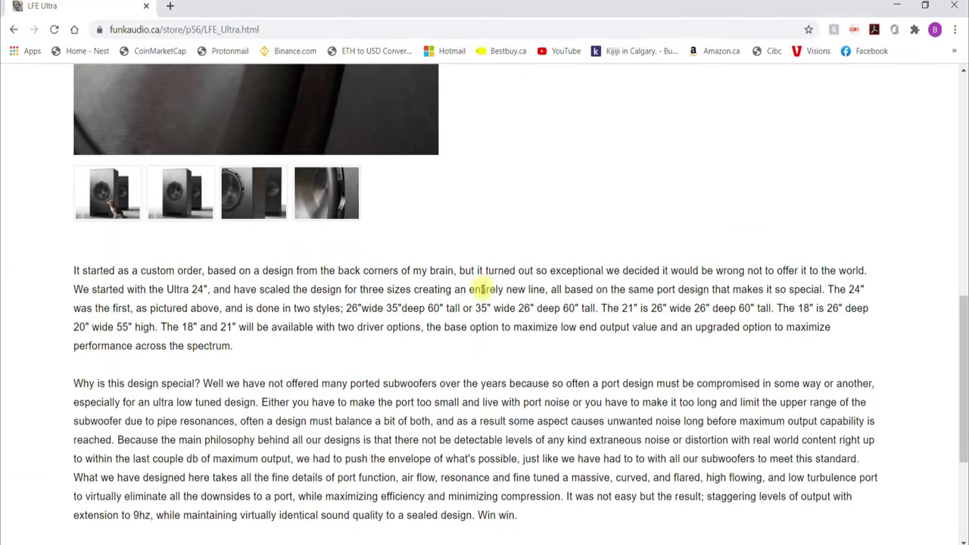
{"action": "scroll", "coordinate": [484, 292], "scroll_direction": "down", "scroll_amount": 2}
{"action": "scroll", "coordinate": [483, 288], "scroll_direction": "up", "scroll_amount": 10}
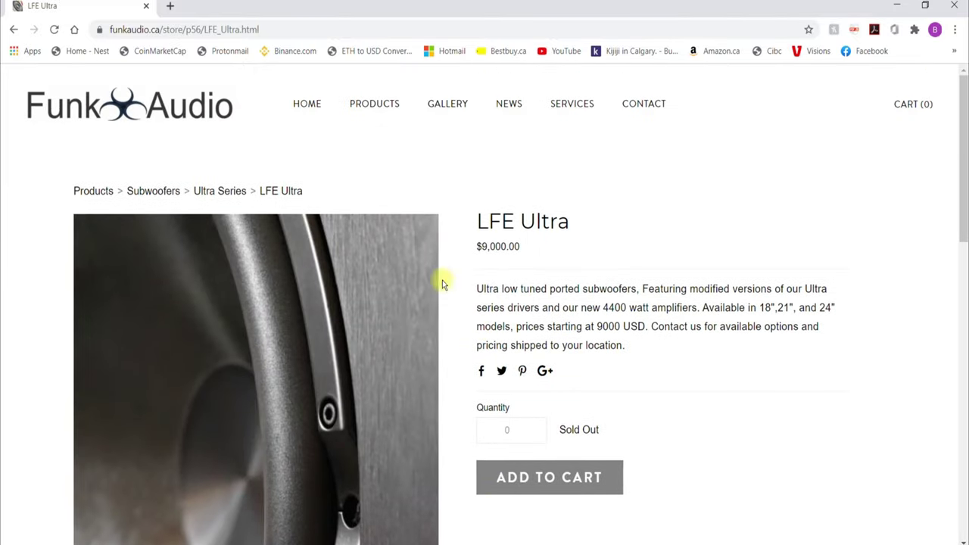
{"action": "mouse_move", "coordinate": [393, 103]}
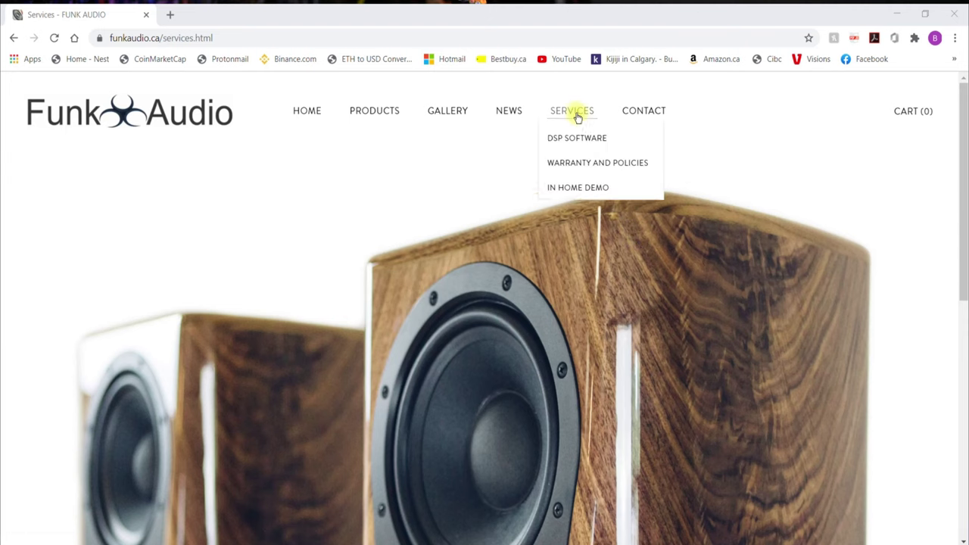
Step: Open the DSP Software downloads page and scroll through its download list and supported OS section
{"action": "left_click", "coordinate": [567, 158]}
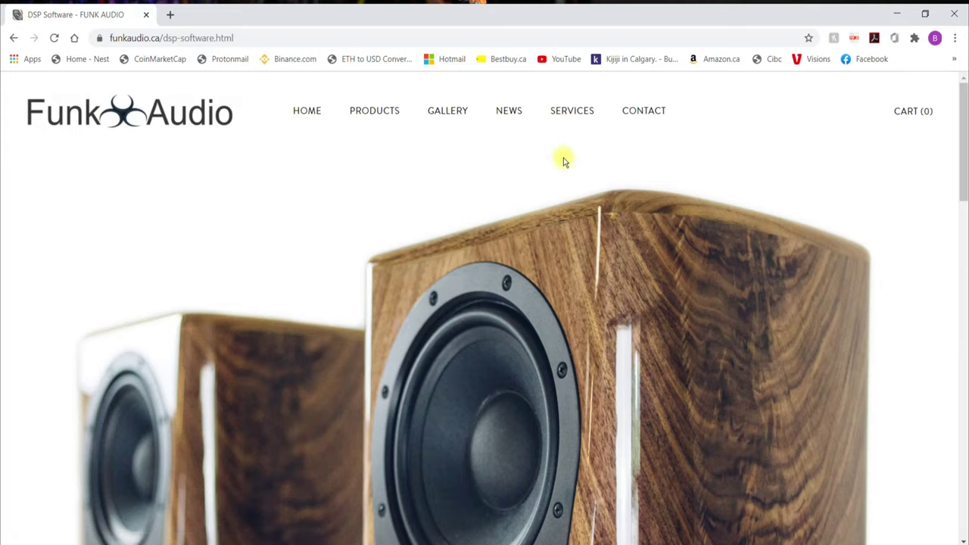
{"action": "scroll", "coordinate": [563, 161], "scroll_direction": "down", "scroll_amount": 1}
{"action": "scroll", "coordinate": [563, 160], "scroll_direction": "down", "scroll_amount": 10}
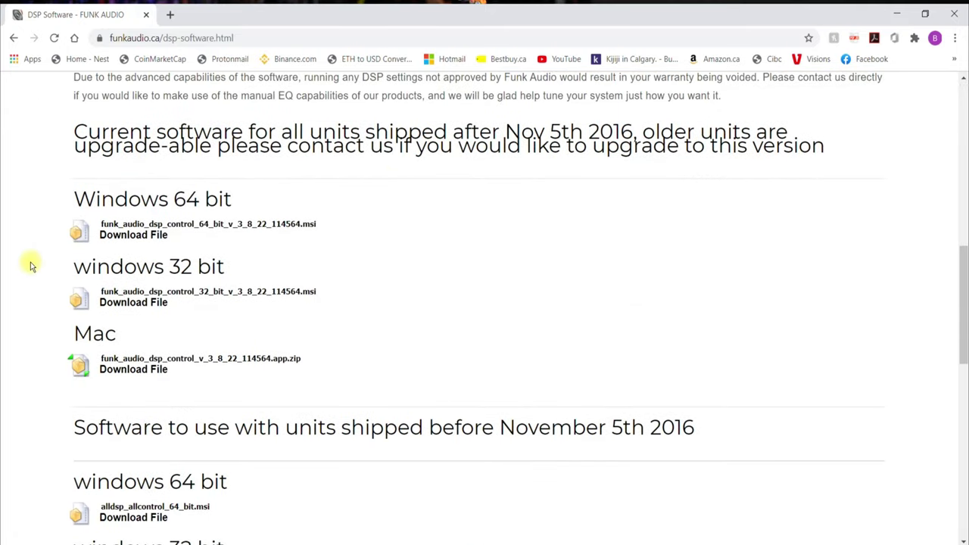
{"action": "scroll", "coordinate": [216, 399], "scroll_direction": "down", "scroll_amount": 7}
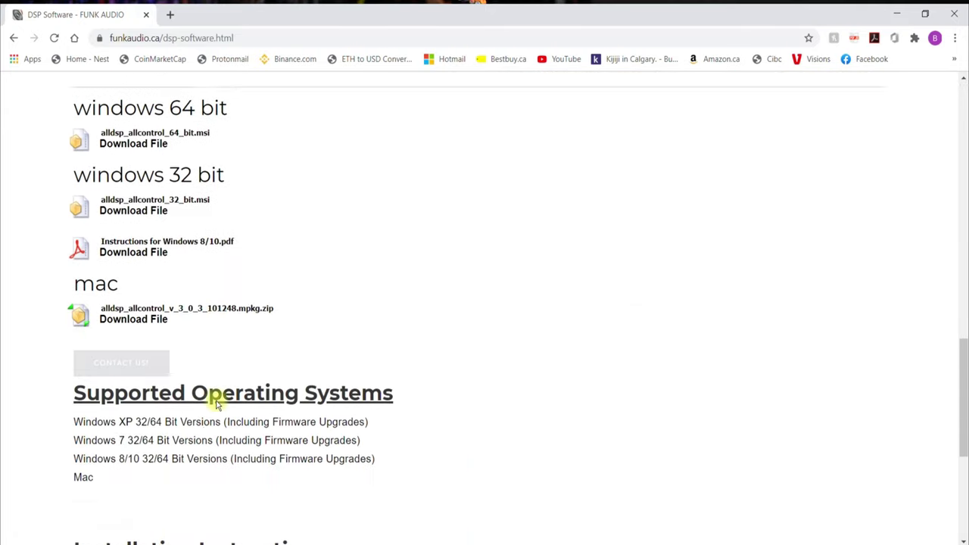
{"action": "scroll", "coordinate": [215, 399], "scroll_direction": "up", "scroll_amount": 9}
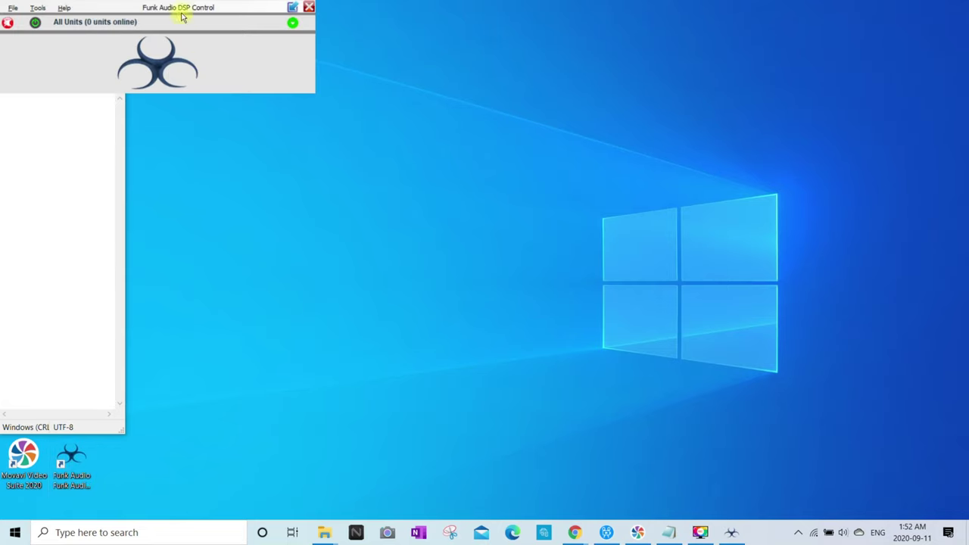
Step: Connect to the LFE24 Ultra unit and show its X-over and In 1 EQ pages
{"action": "left_click_drag", "start_coordinate": [182, 17], "coordinate": [493, 184]}
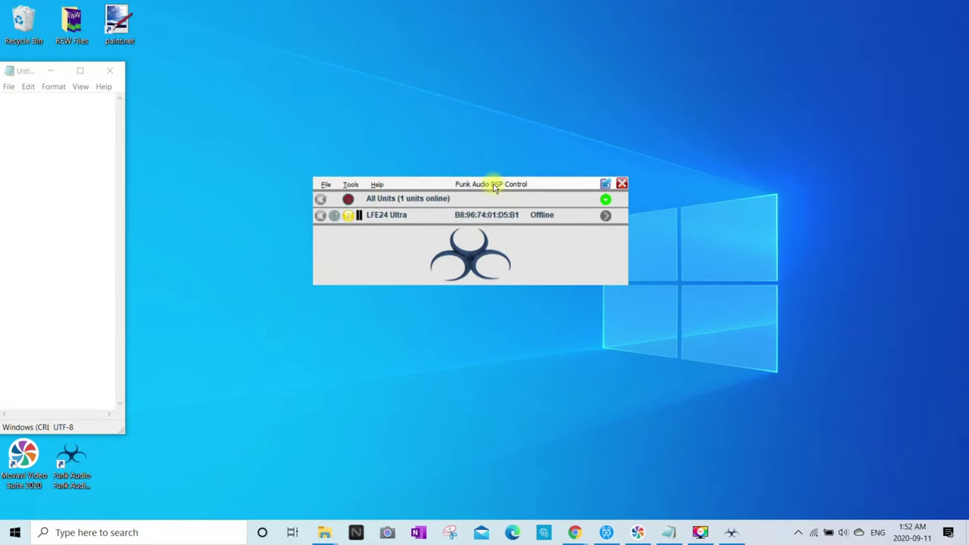
{"action": "left_click", "coordinate": [607, 217]}
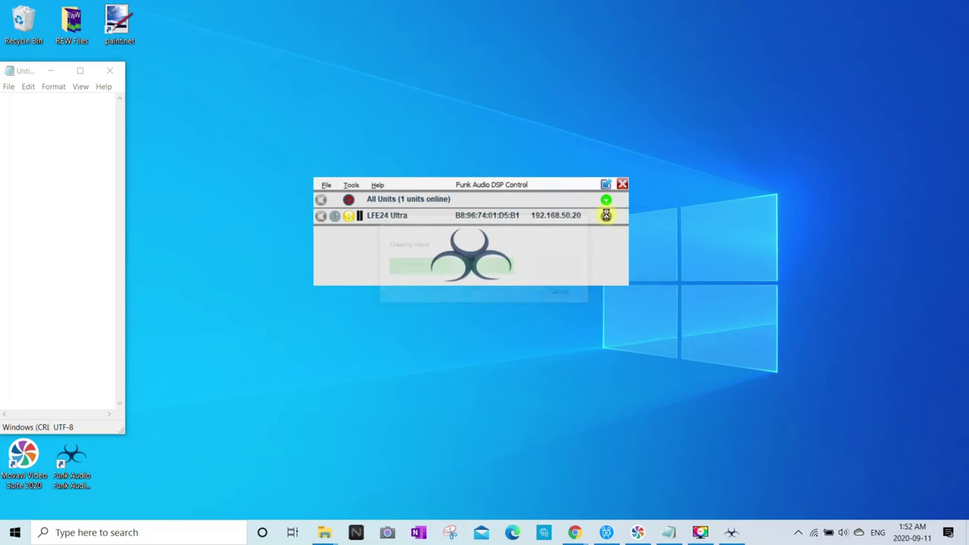
{"action": "left_click_drag", "start_coordinate": [561, 12], "coordinate": [512, 125]}
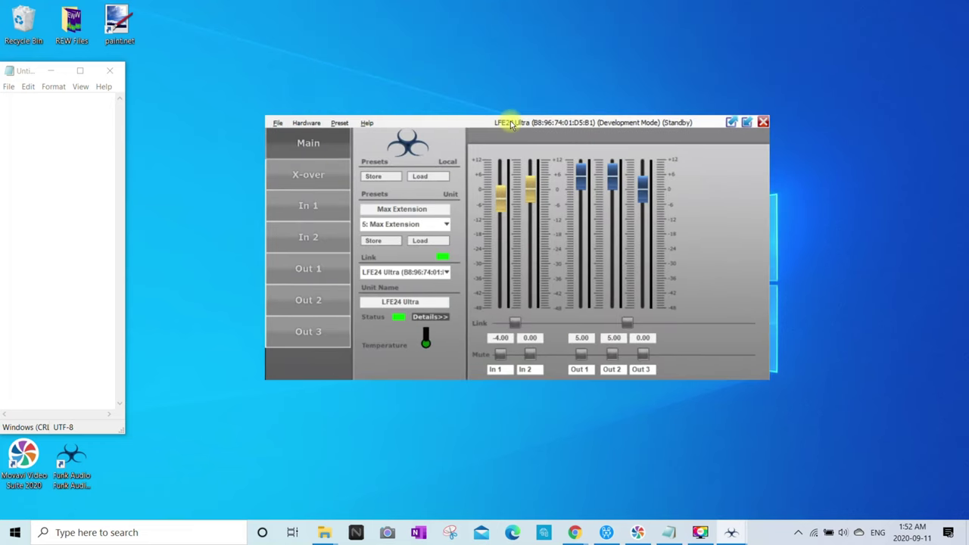
{"action": "left_click", "coordinate": [308, 175]}
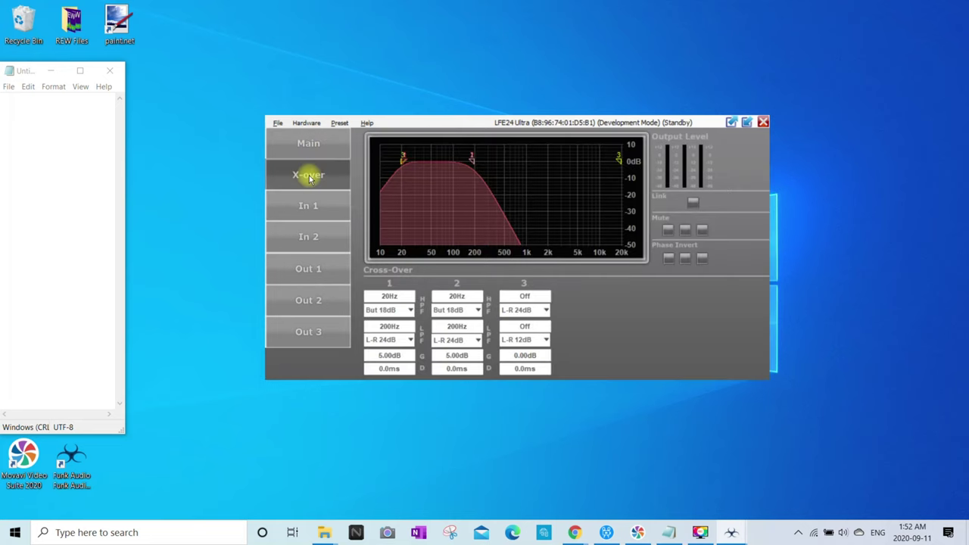
{"action": "left_click", "coordinate": [308, 207]}
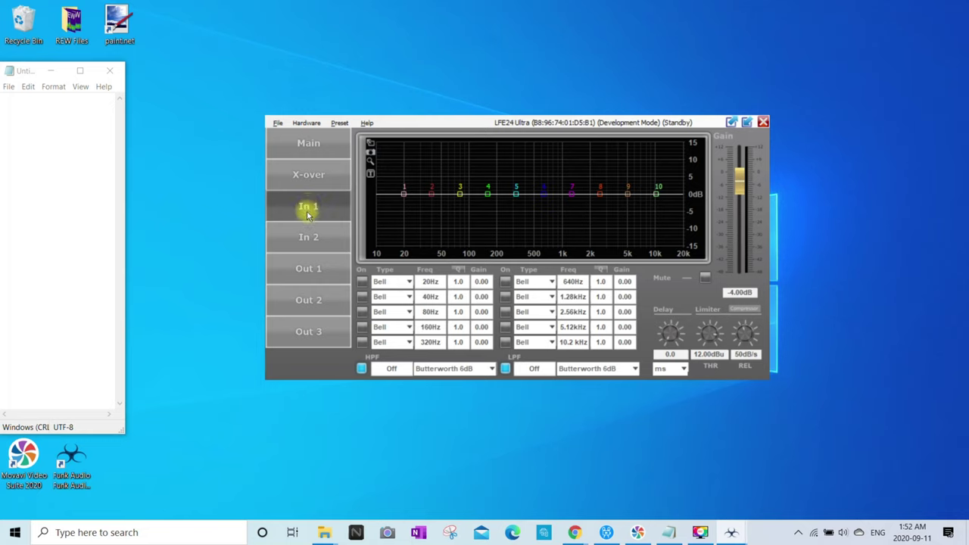
Step: Step through the In 2, Out 1, Out 2 and Out 3 channel EQ pages
{"action": "left_click", "coordinate": [308, 236]}
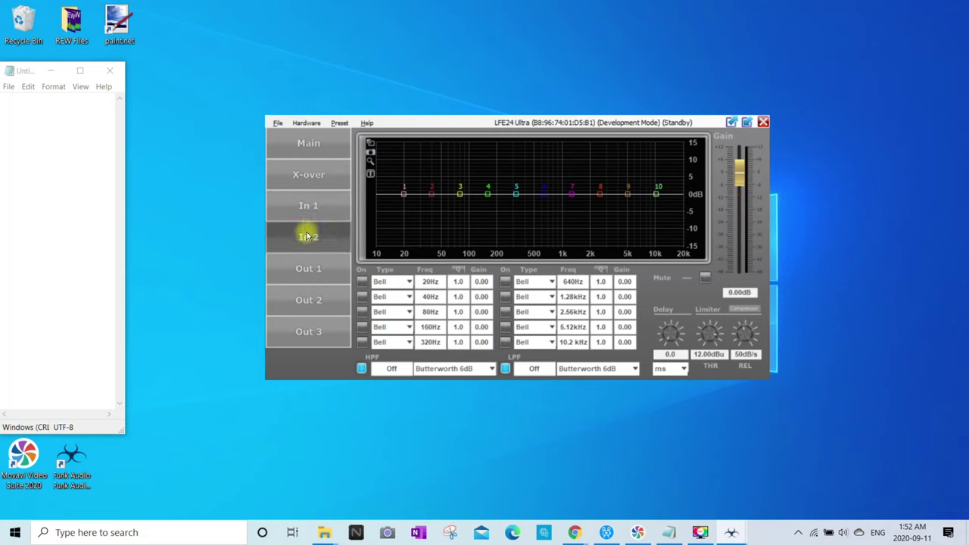
{"action": "left_click", "coordinate": [306, 268]}
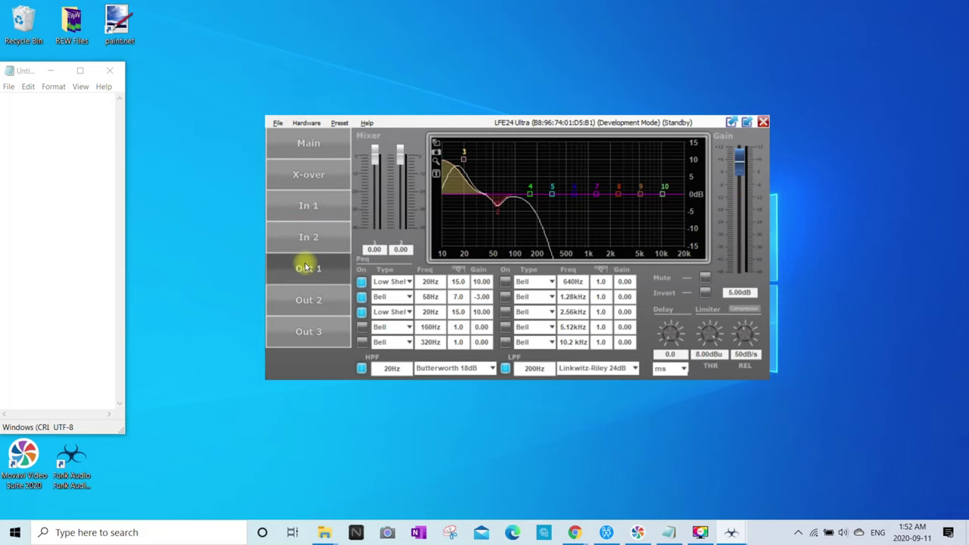
{"action": "left_click", "coordinate": [307, 301]}
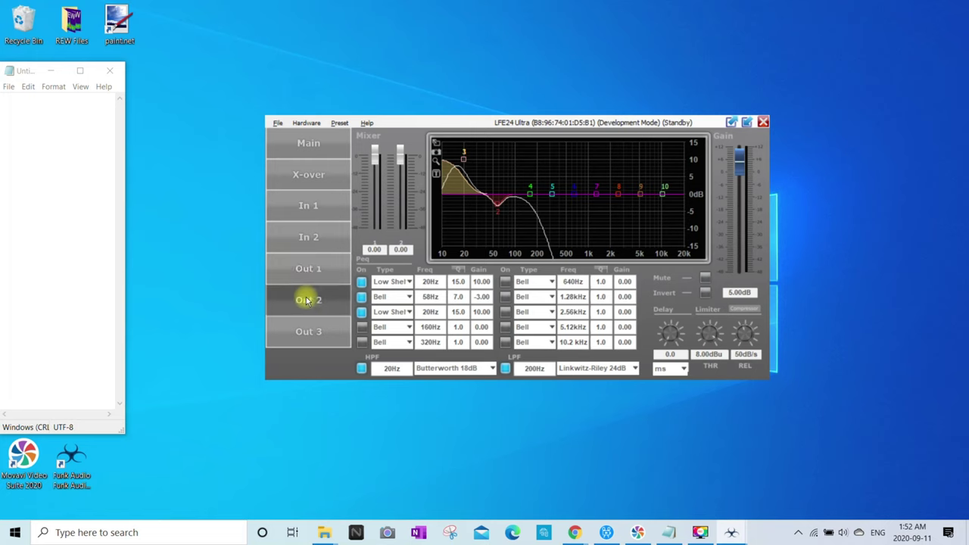
{"action": "left_click", "coordinate": [307, 331]}
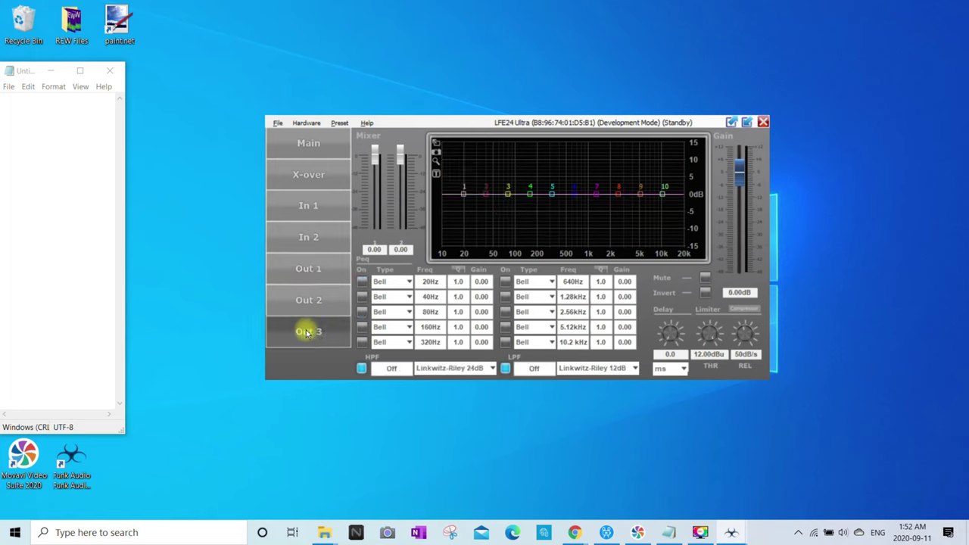
Step: Look through the Preset and Hardware menus and close them without changes
{"action": "left_click", "coordinate": [342, 123]}
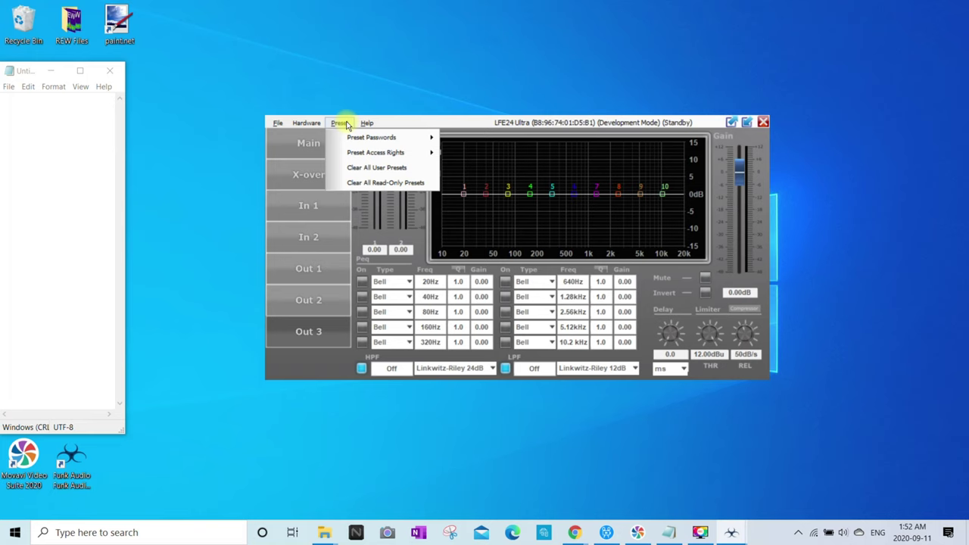
{"action": "mouse_move", "coordinate": [354, 138]}
{"action": "mouse_move", "coordinate": [383, 154]}
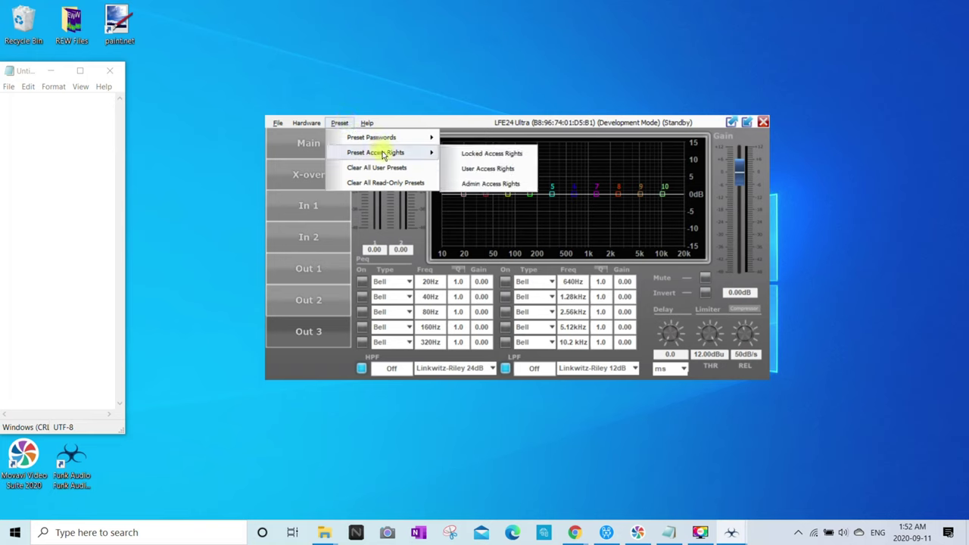
{"action": "key", "text": "Escape"}
{"action": "left_click", "coordinate": [300, 127]}
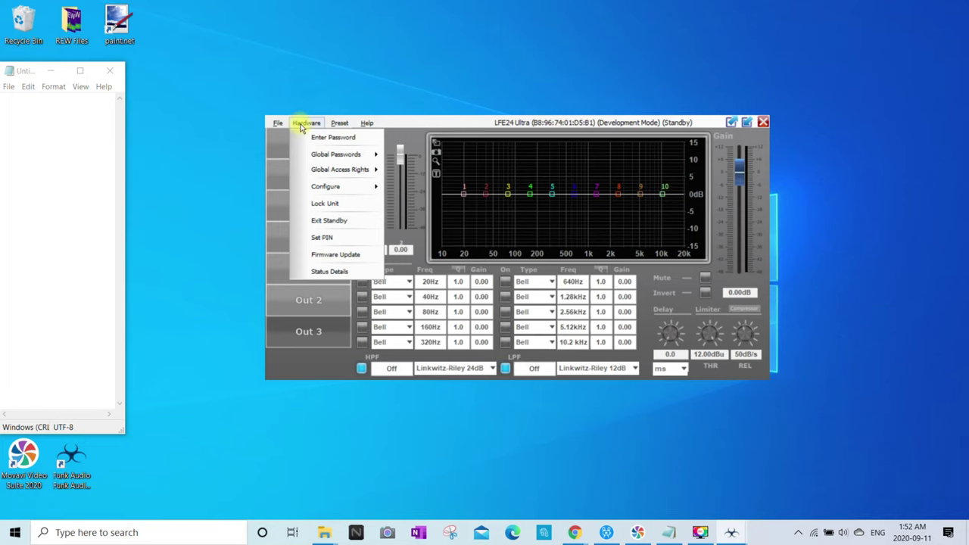
{"action": "left_click", "coordinate": [284, 142]}
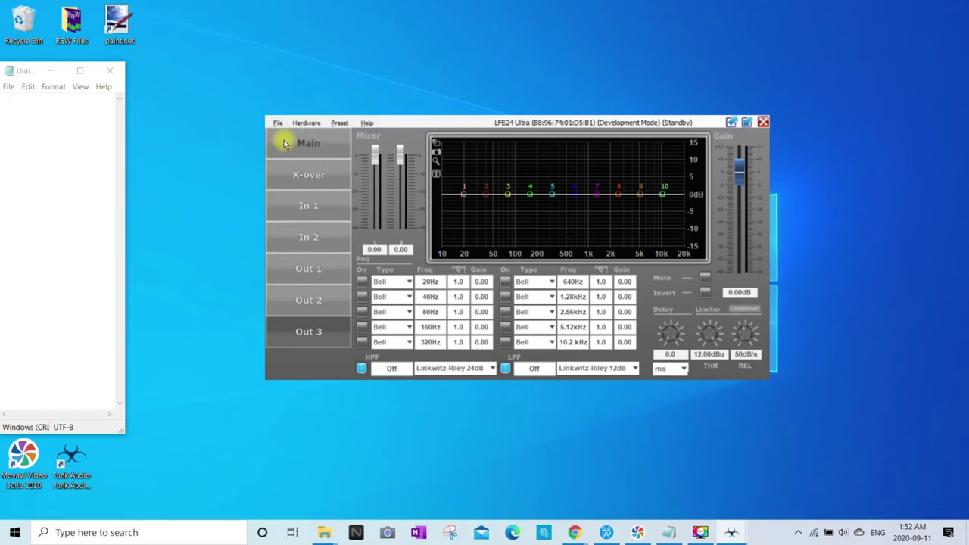
Step: Show the Main page and browse the unit preset list, keeping Max Extension selected
{"action": "left_click", "coordinate": [284, 144]}
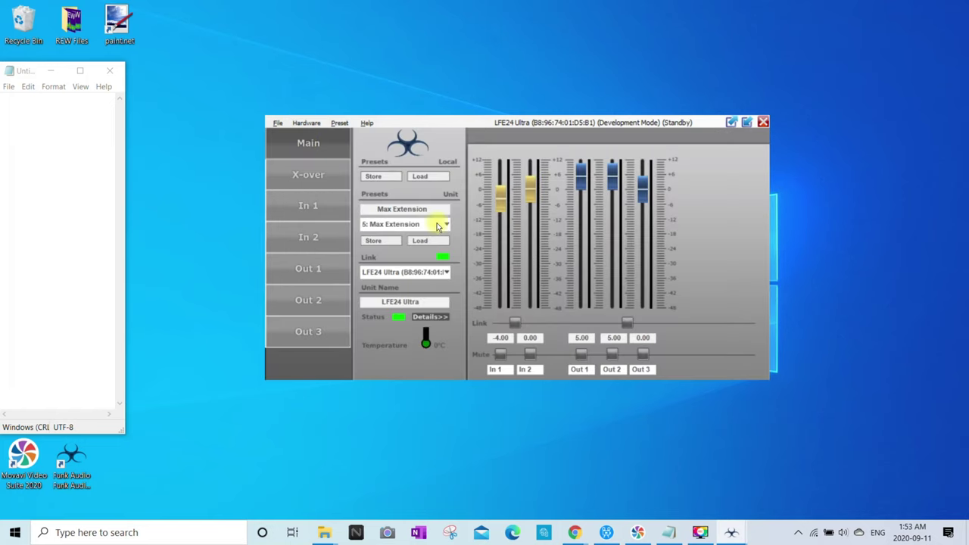
{"action": "left_click", "coordinate": [443, 224]}
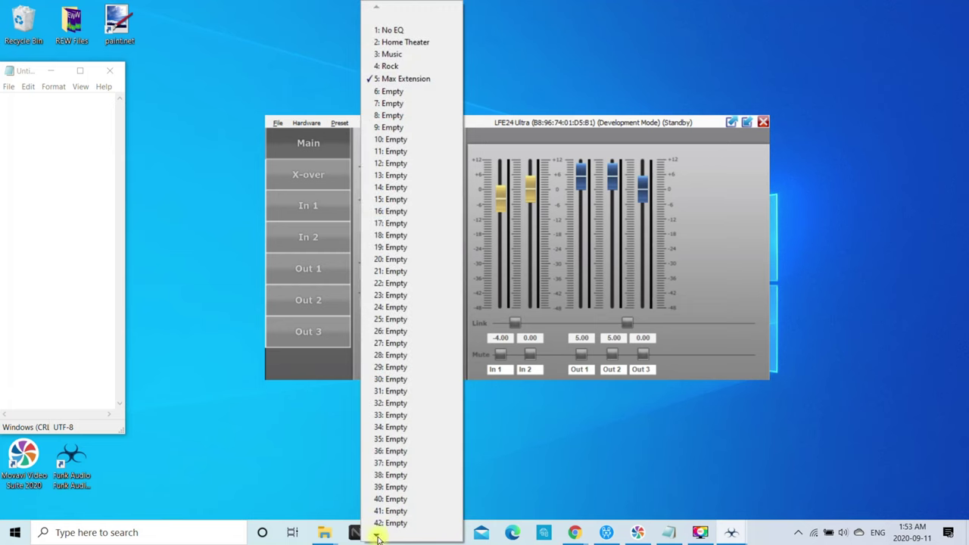
{"action": "mouse_move", "coordinate": [376, 536]}
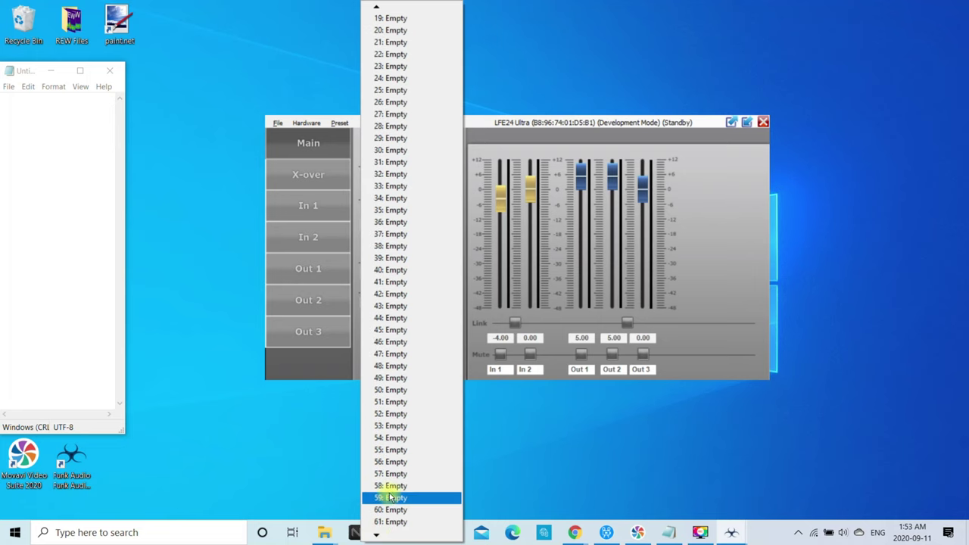
{"action": "mouse_move", "coordinate": [376, 9]}
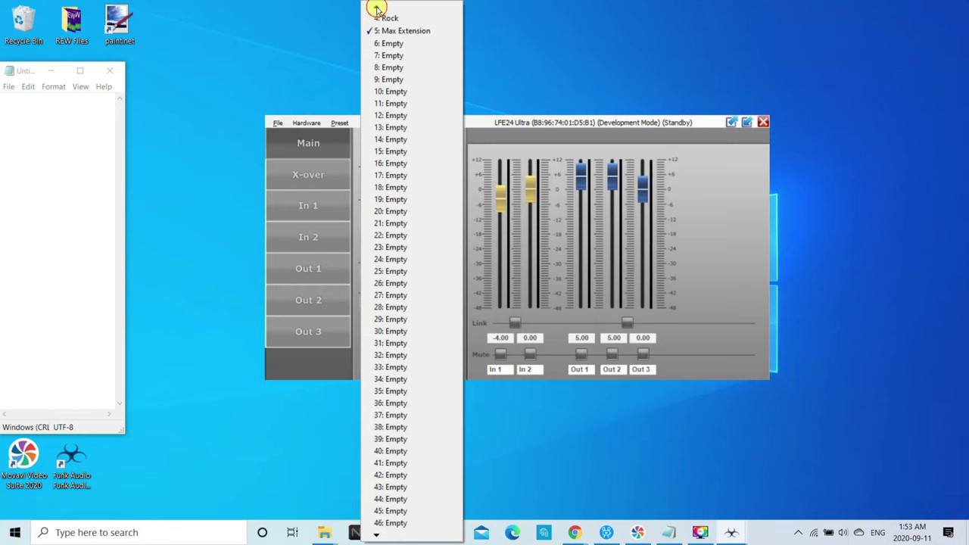
{"action": "left_click", "coordinate": [493, 76]}
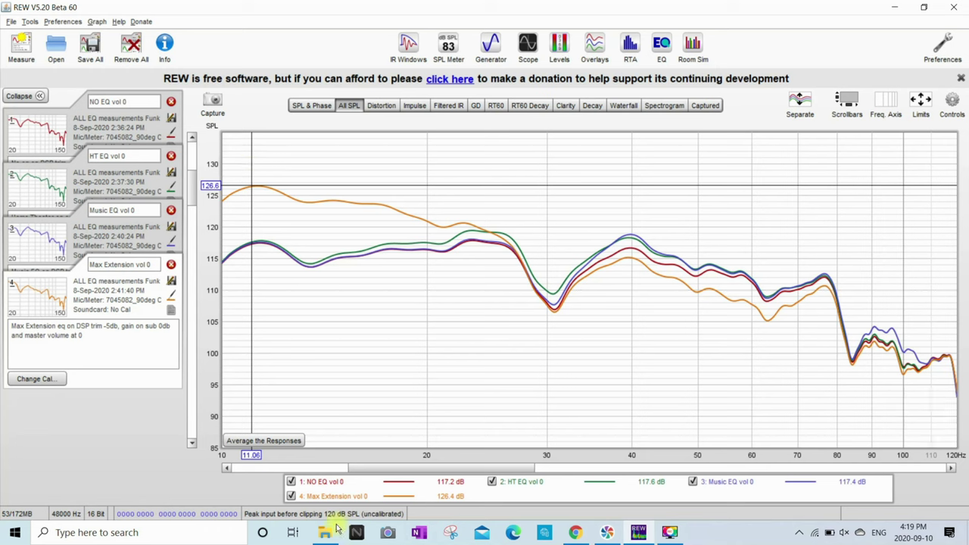
Step: Hide the Max Extension, Music EQ and HT EQ traces and read No EQ at 11.34 Hz
{"action": "left_click", "coordinate": [290, 496]}
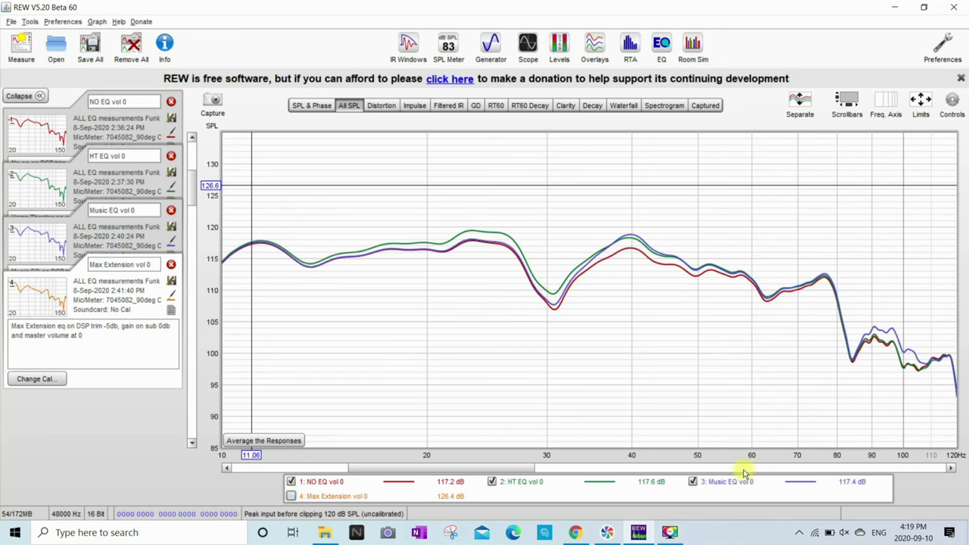
{"action": "left_click", "coordinate": [692, 483]}
{"action": "left_click", "coordinate": [493, 482]}
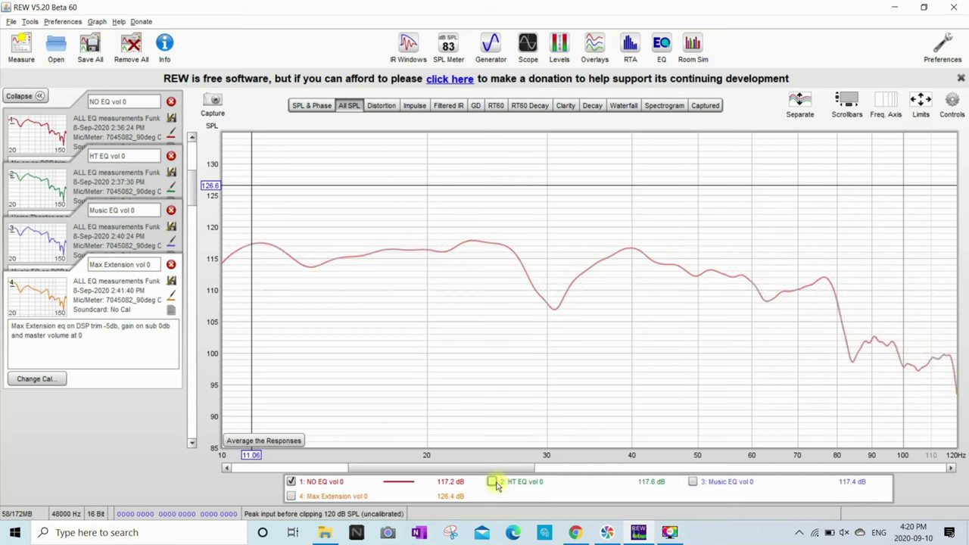
{"action": "left_click", "coordinate": [256, 241]}
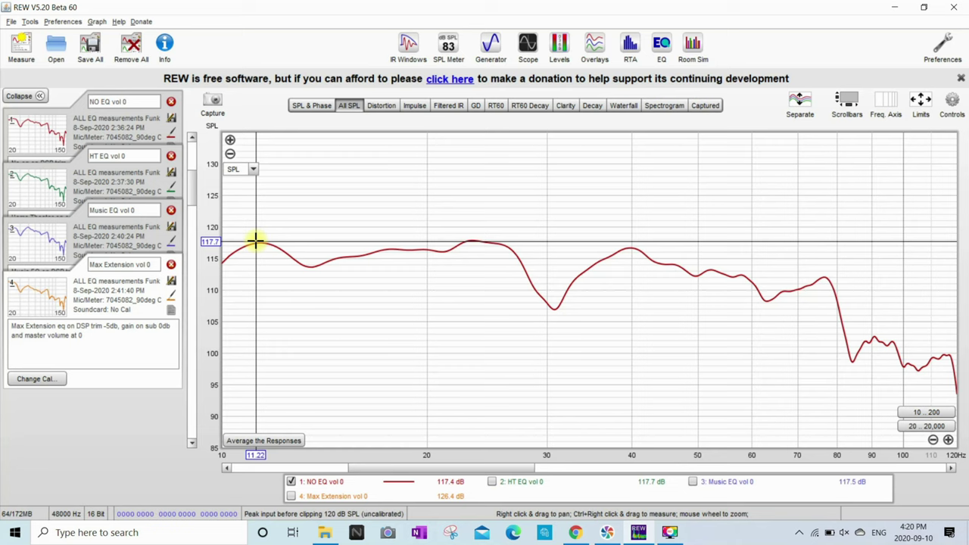
{"action": "left_click", "coordinate": [259, 241]}
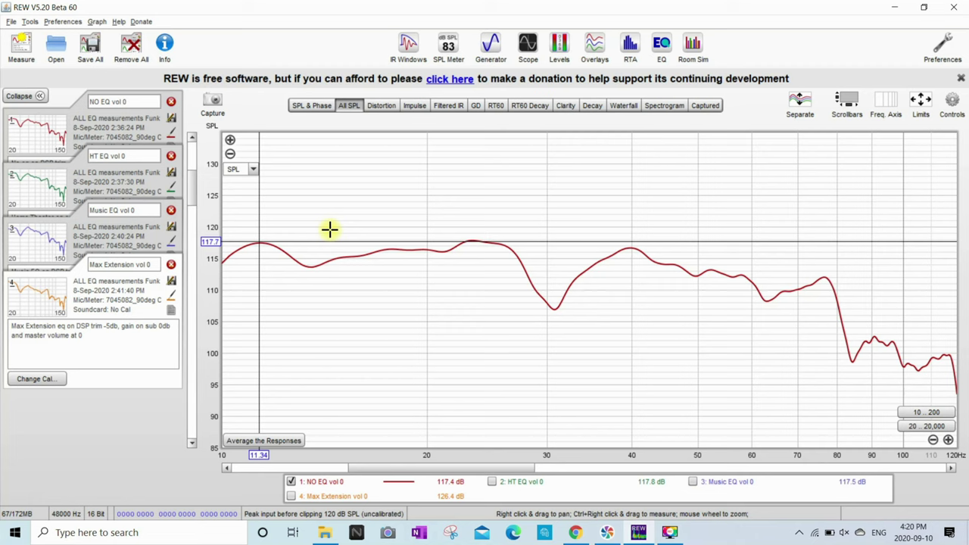
Step: Re-add HT EQ, Music EQ and Max Extension, read all levels near 11.1 Hz, then close REW
{"action": "left_click", "coordinate": [491, 482]}
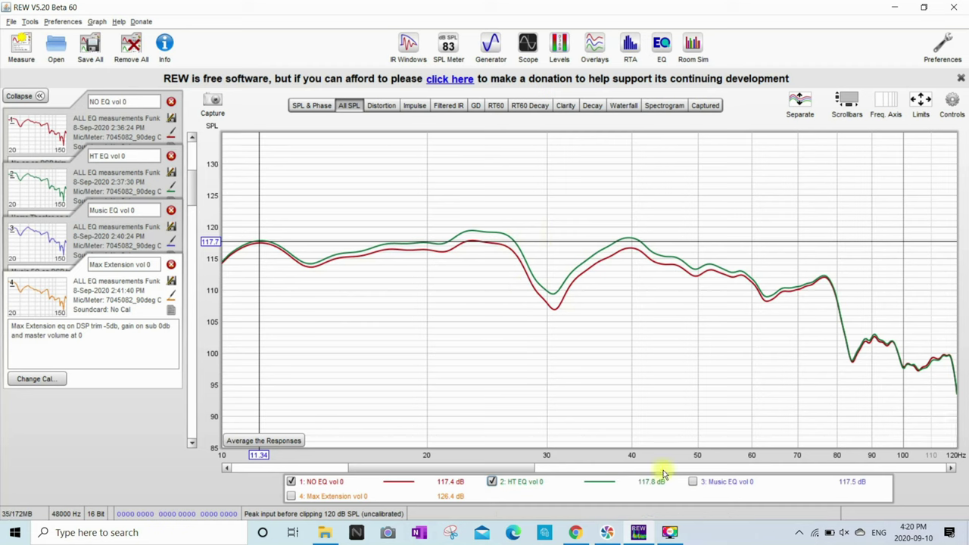
{"action": "left_click", "coordinate": [692, 482]}
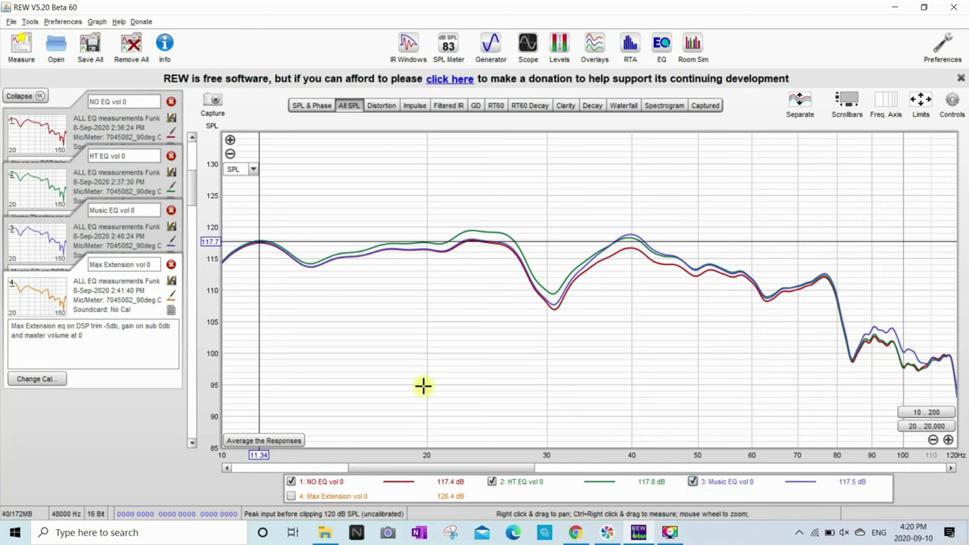
{"action": "left_click", "coordinate": [292, 495]}
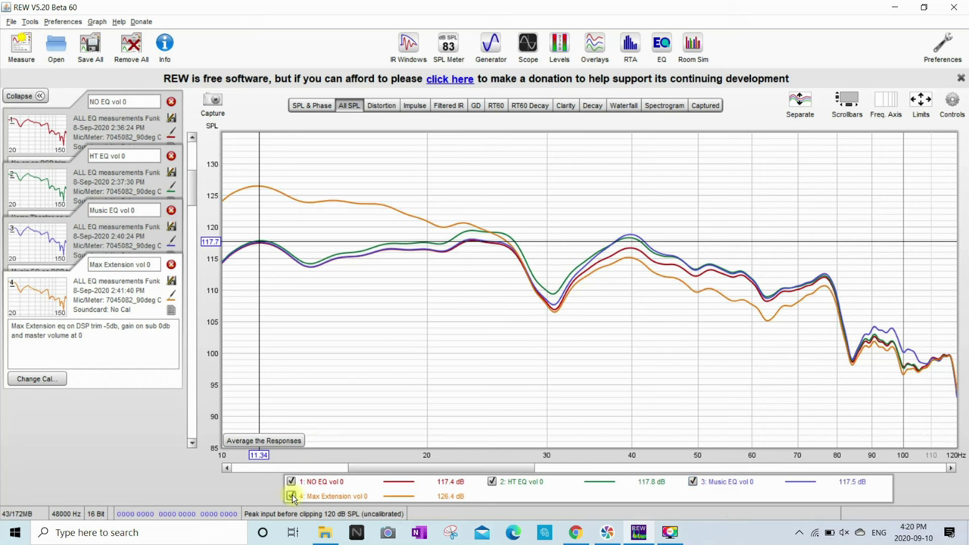
{"action": "left_click", "coordinate": [255, 186]}
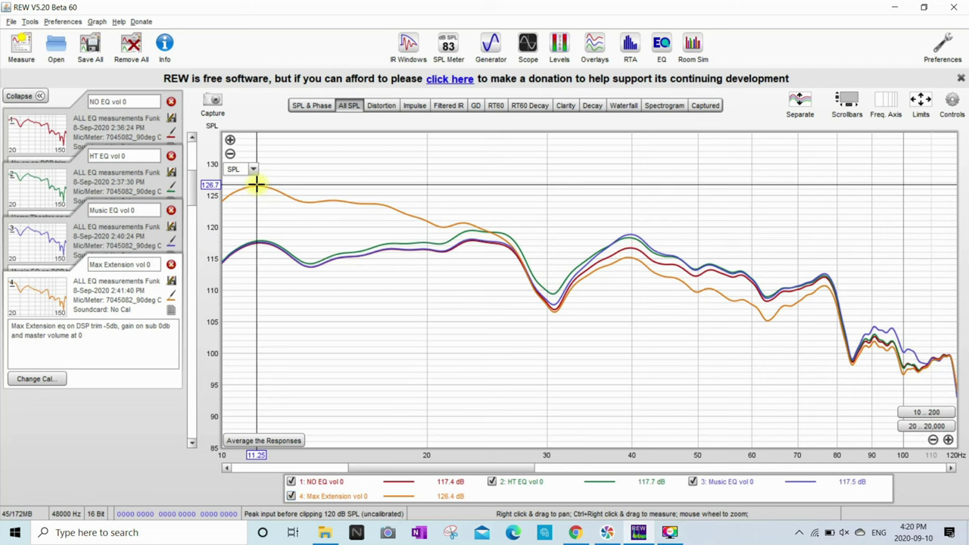
{"action": "left_click", "coordinate": [252, 185]}
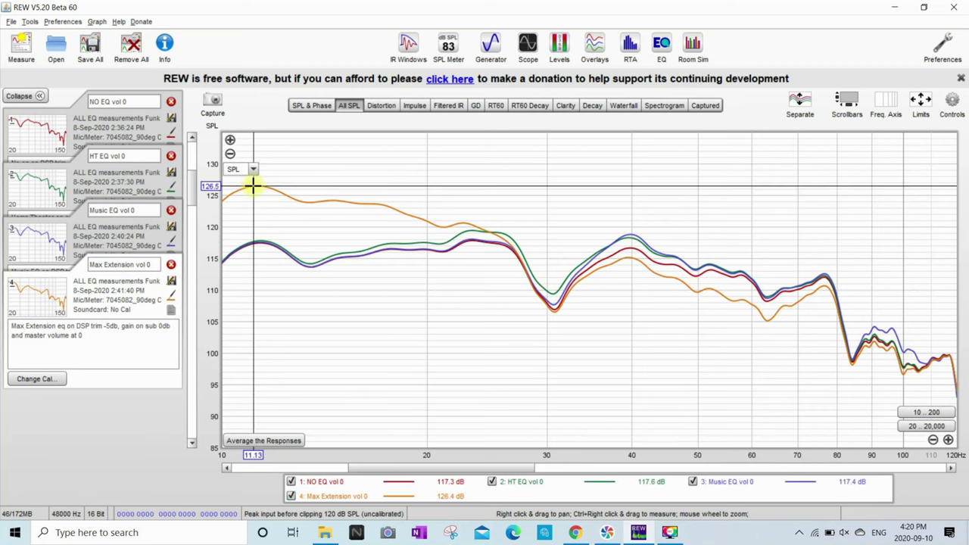
{"action": "left_click", "coordinate": [953, 9]}
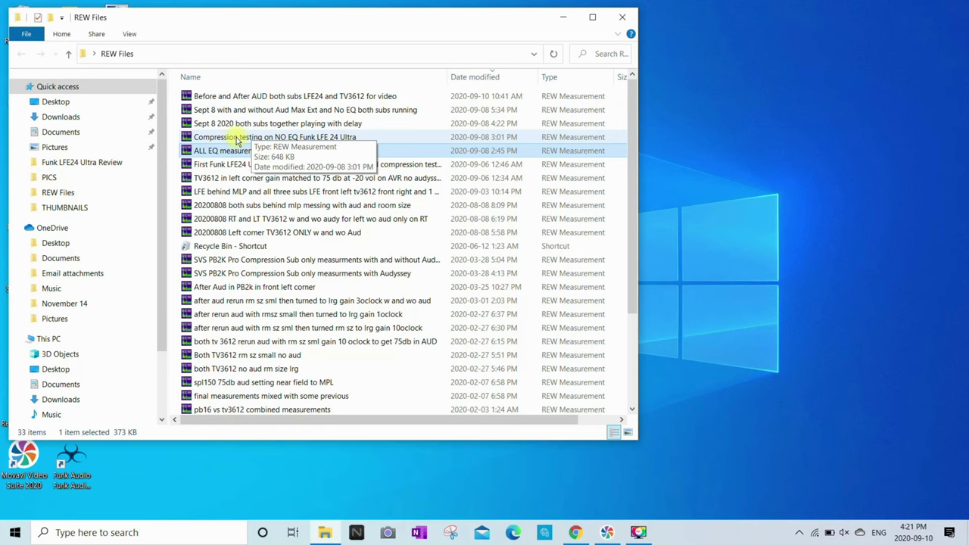
Step: Open the compression testing .mdat in All SPL view and read the seven sweeps near 11.4 Hz
{"action": "double_click", "coordinate": [237, 141]}
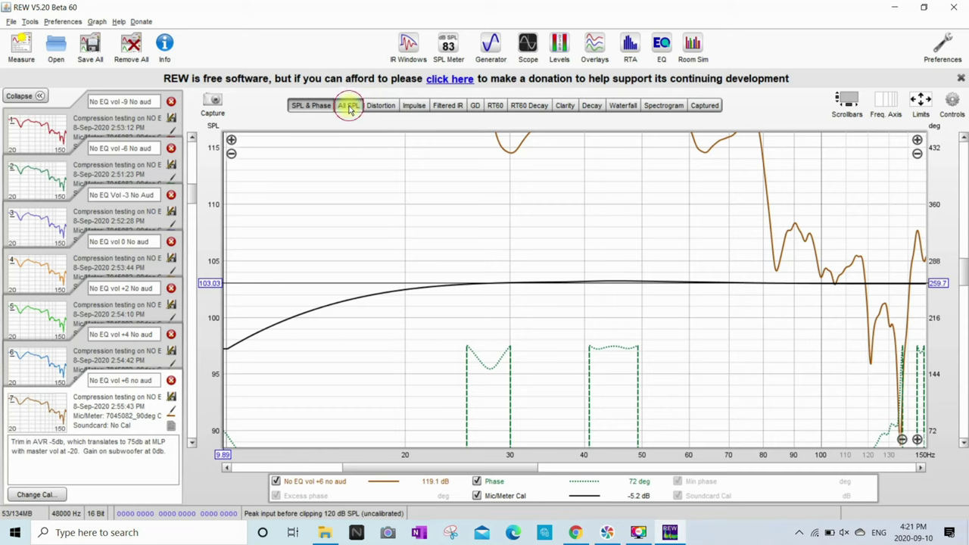
{"action": "left_click", "coordinate": [349, 105]}
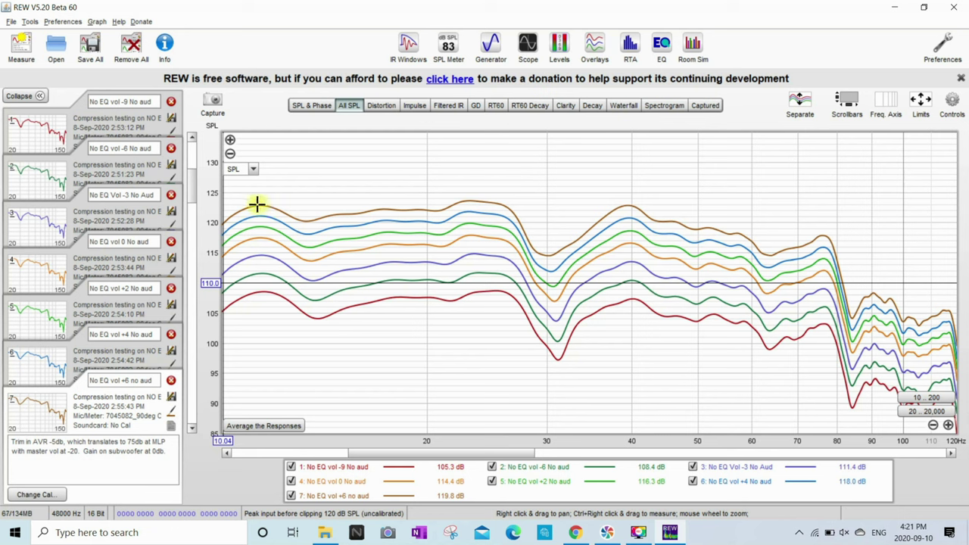
{"action": "left_click", "coordinate": [261, 288]}
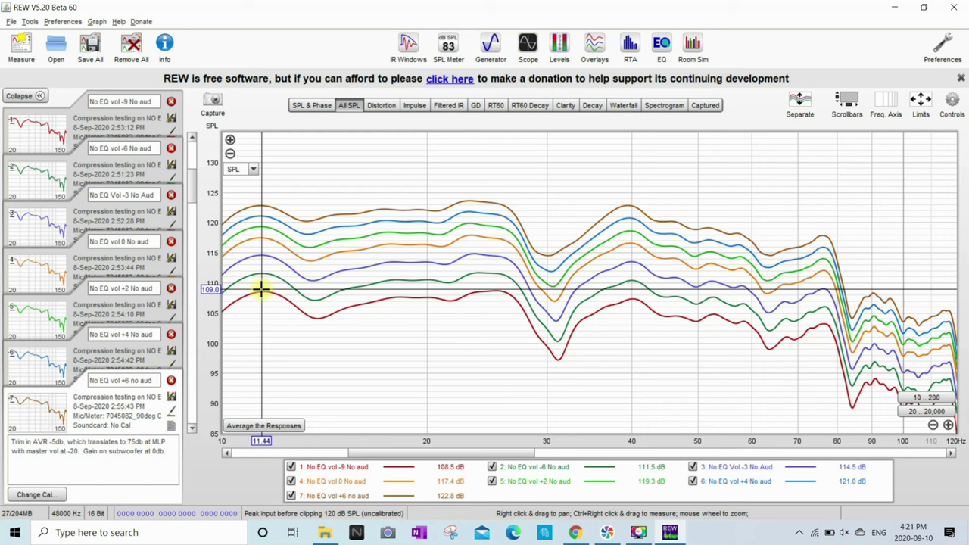
{"action": "left_click", "coordinate": [260, 288]}
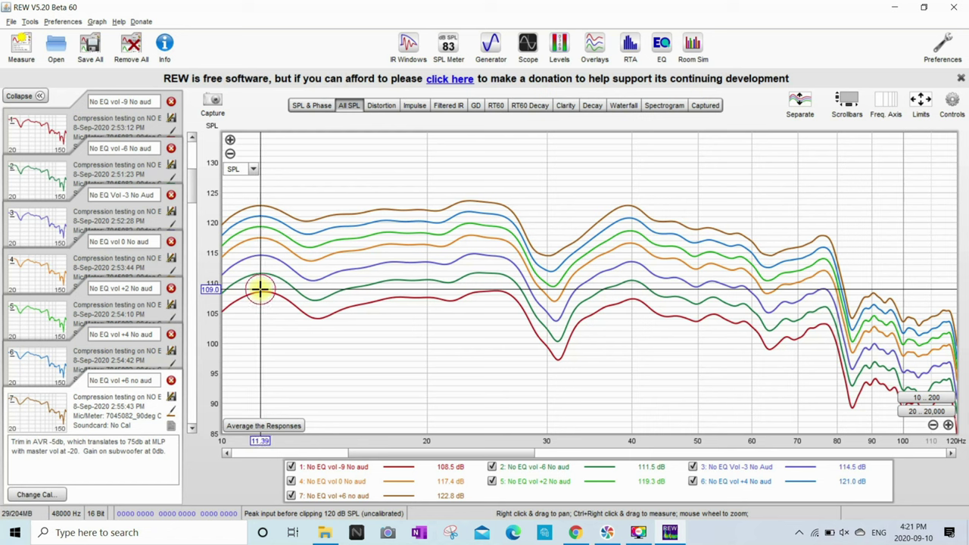
{"action": "left_click", "coordinate": [254, 204]}
{"action": "left_click", "coordinate": [254, 203]}
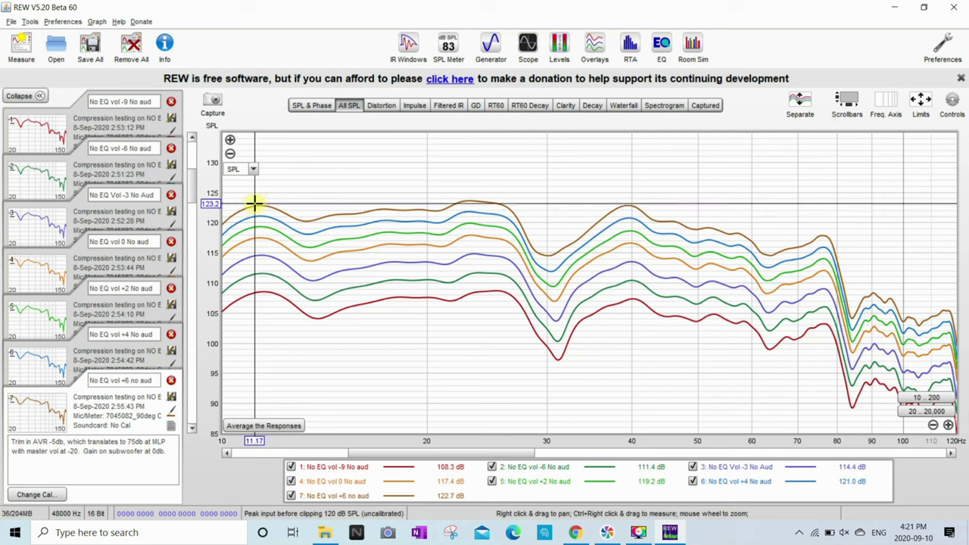
{"action": "left_click", "coordinate": [254, 204]}
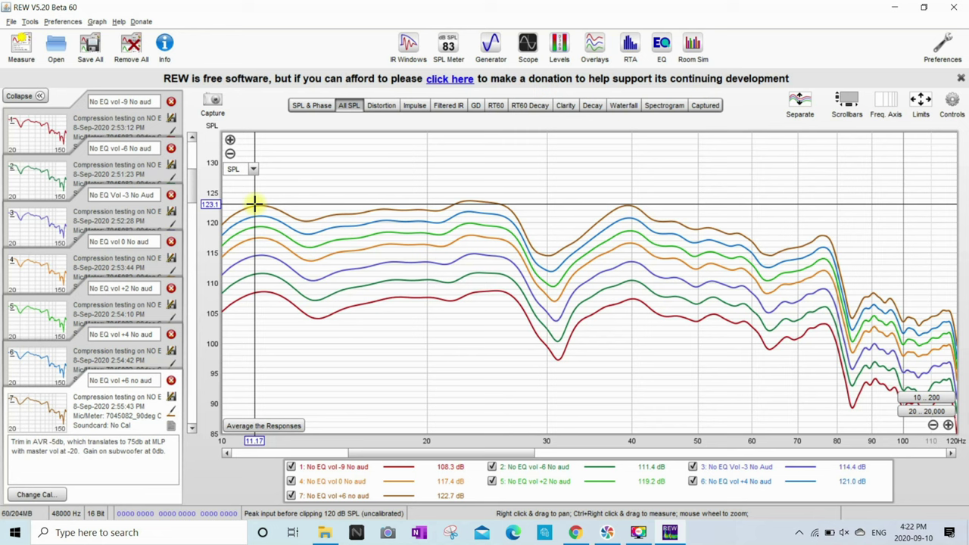
Step: Put the cursor on the 22.80 Hz peak to read all seven sweep levels (107.9–123.5 dB)
{"action": "left_click", "coordinate": [467, 199]}
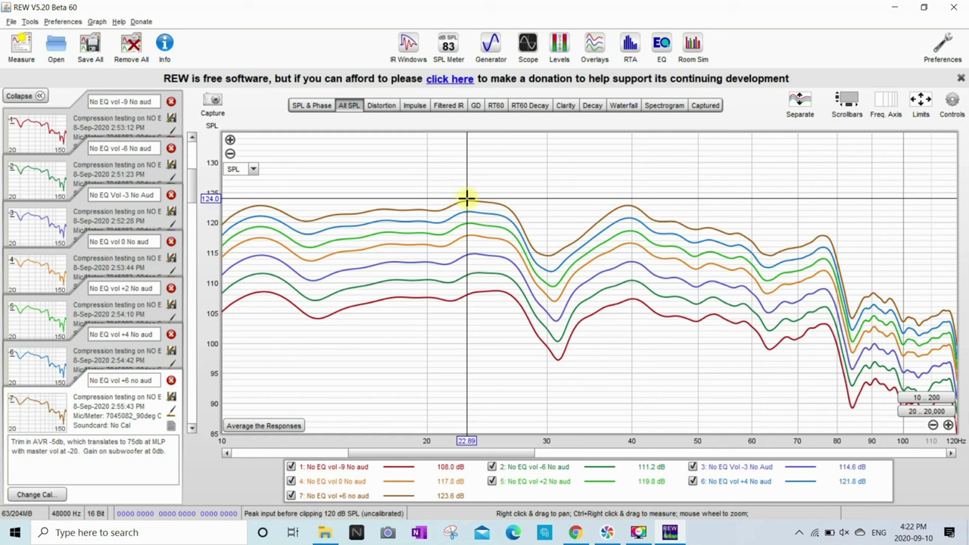
{"action": "left_click", "coordinate": [468, 200]}
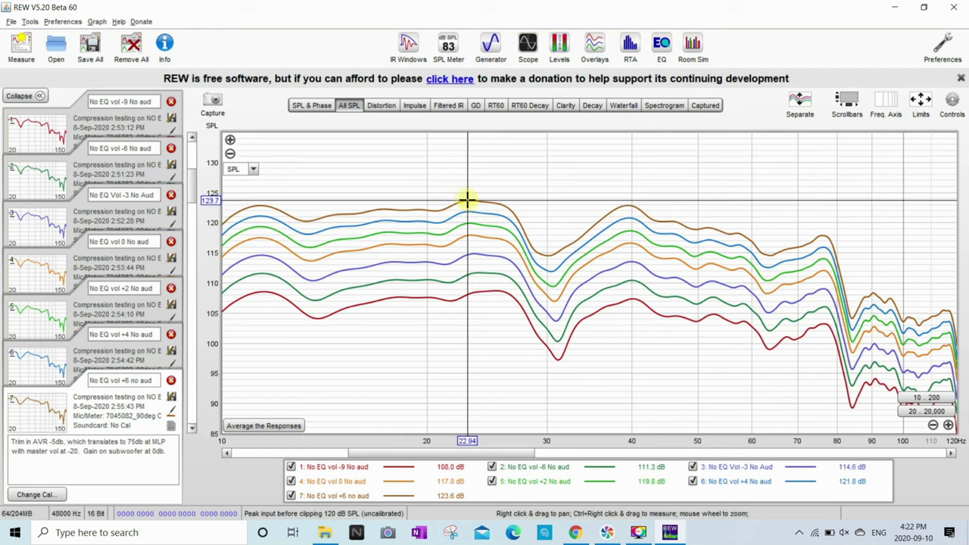
{"action": "left_click", "coordinate": [465, 199]}
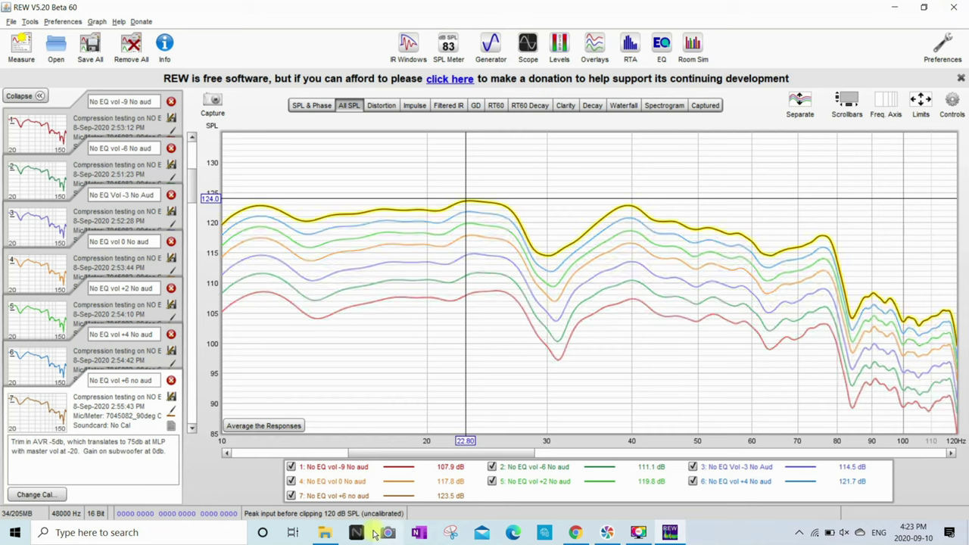
Step: Load the Before and After AUD file and hide the mx ext 0 vol, no-after-running and both-subs curves
{"action": "left_click", "coordinate": [325, 532]}
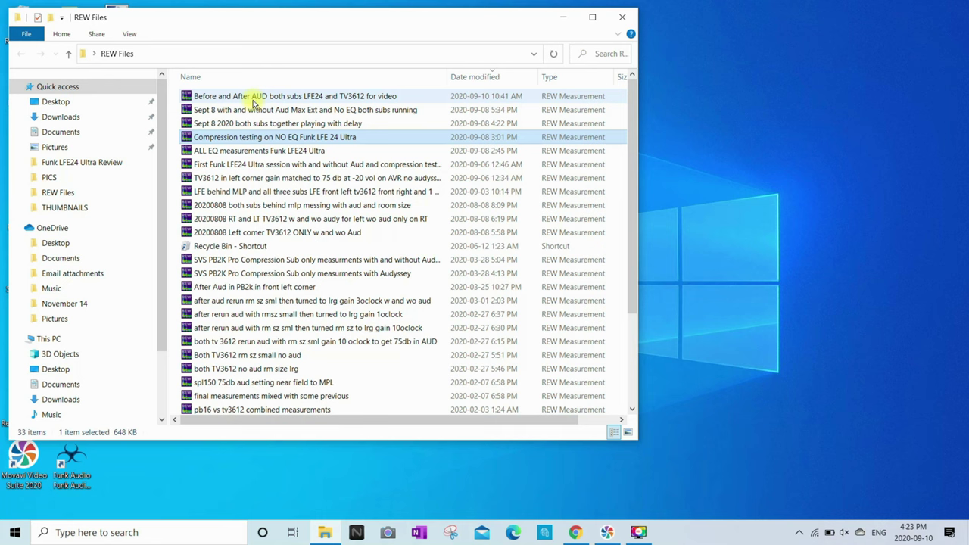
{"action": "left_click", "coordinate": [254, 97]}
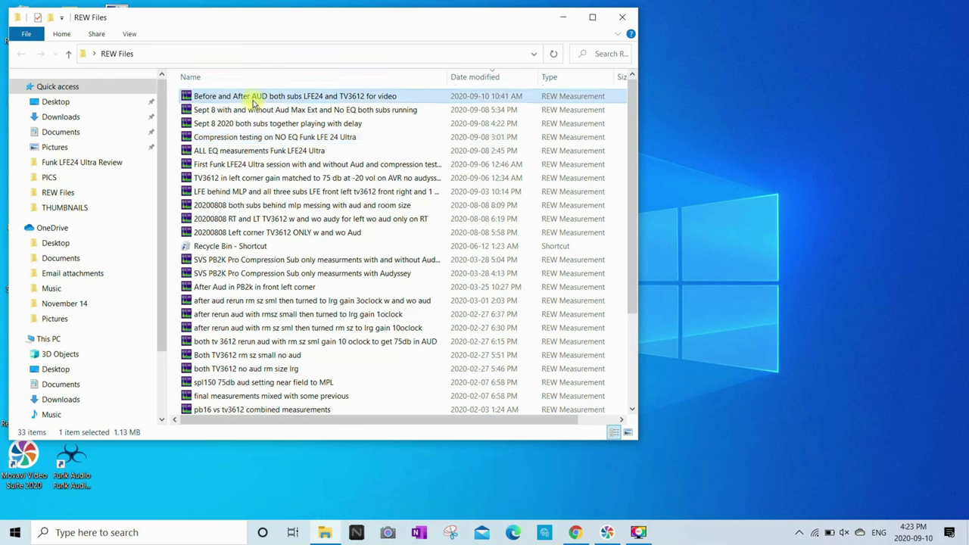
{"action": "double_click", "coordinate": [253, 97]}
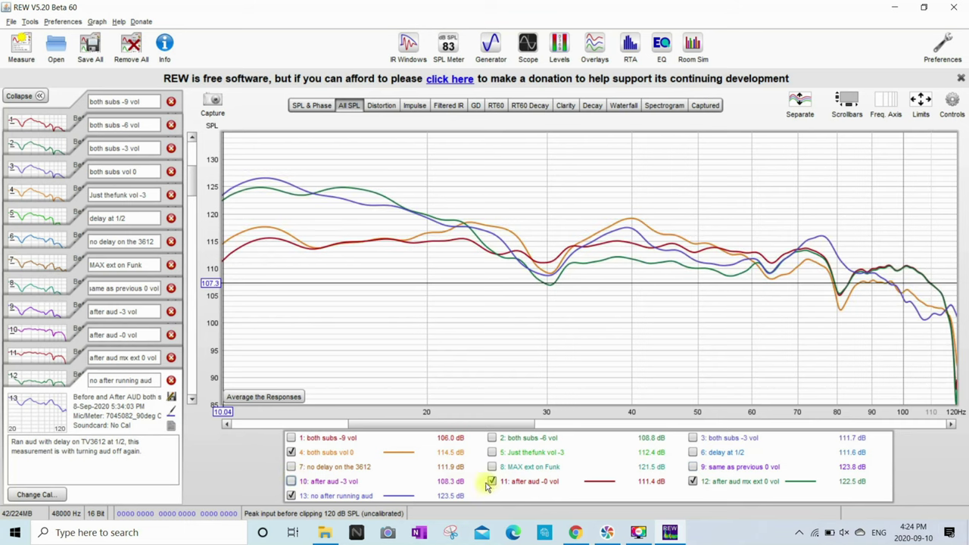
{"action": "left_click", "coordinate": [693, 482]}
{"action": "left_click", "coordinate": [291, 496]}
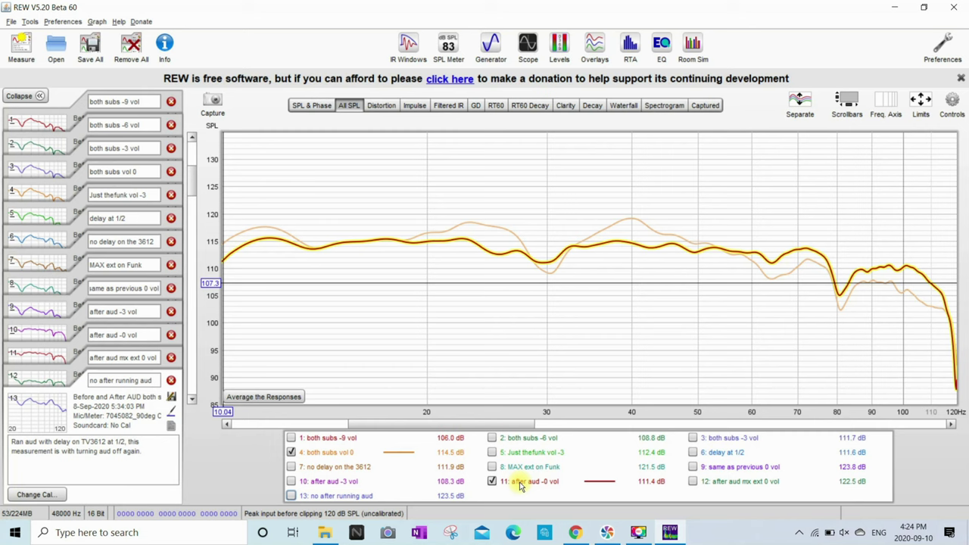
{"action": "left_click", "coordinate": [291, 452]}
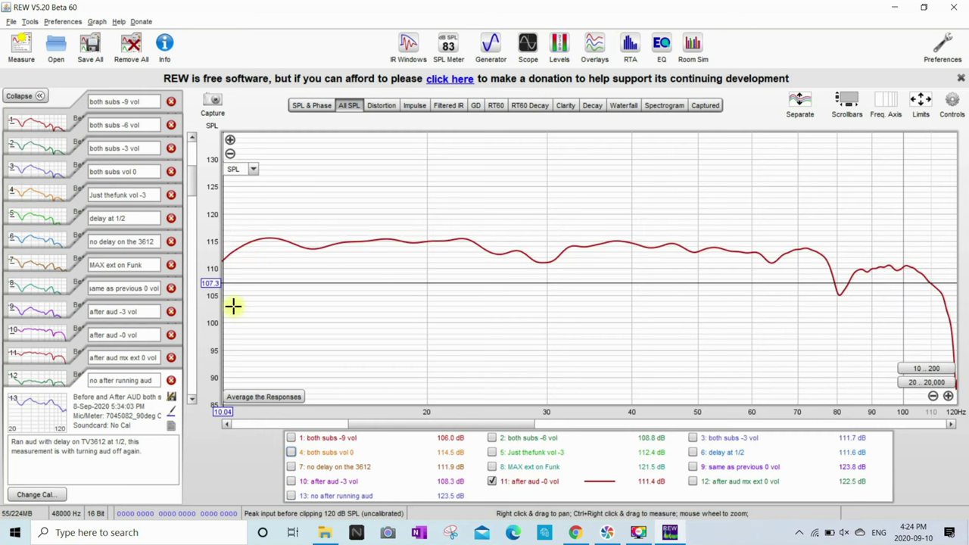
Step: Read the after aud -0 vol level near 11.5 Hz, settling on 115.4 dB at 11.44 Hz
{"action": "left_click", "coordinate": [263, 237]}
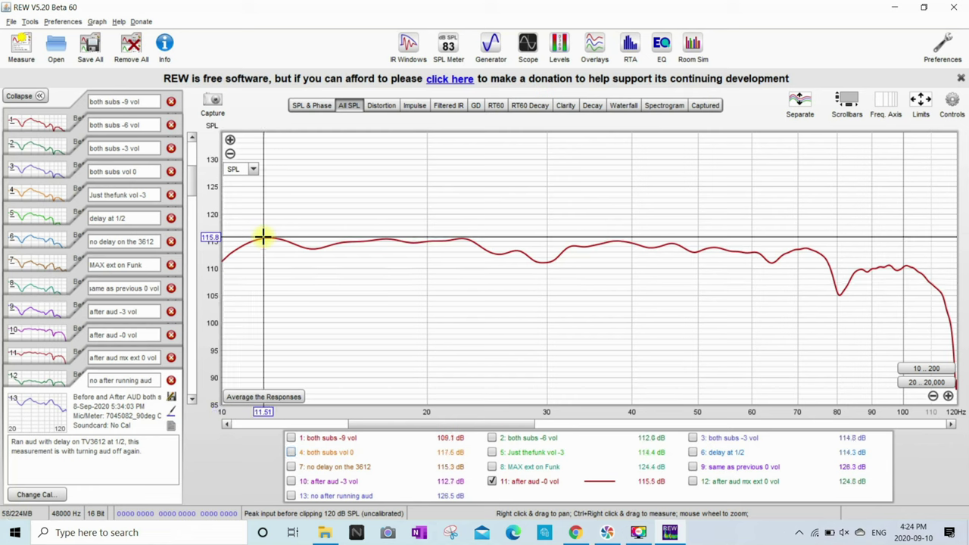
{"action": "left_click", "coordinate": [265, 238]}
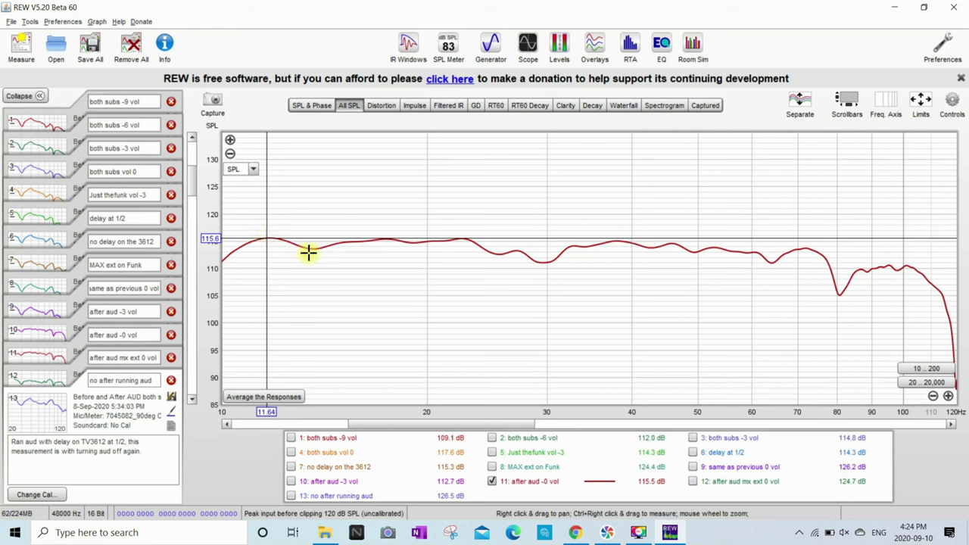
{"action": "left_click", "coordinate": [266, 237]}
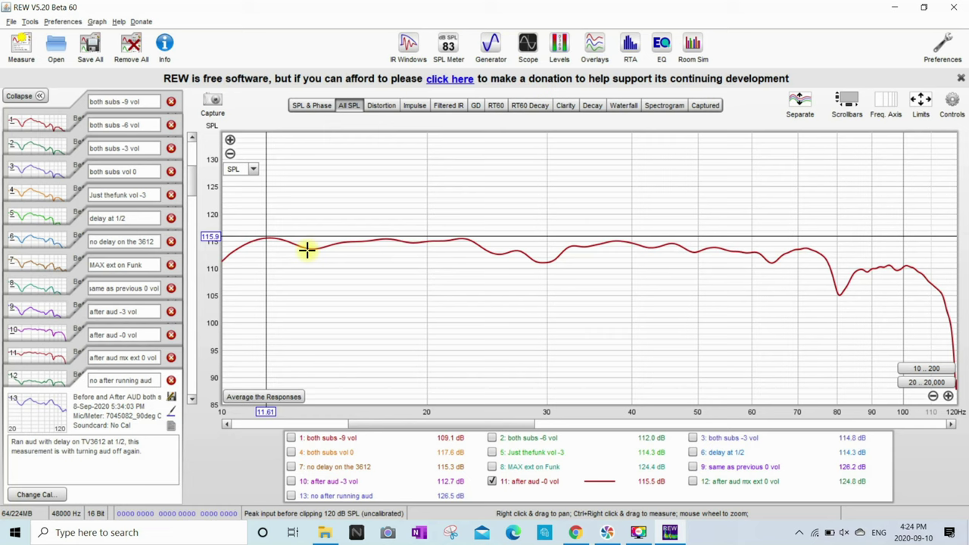
{"action": "left_click", "coordinate": [262, 239]}
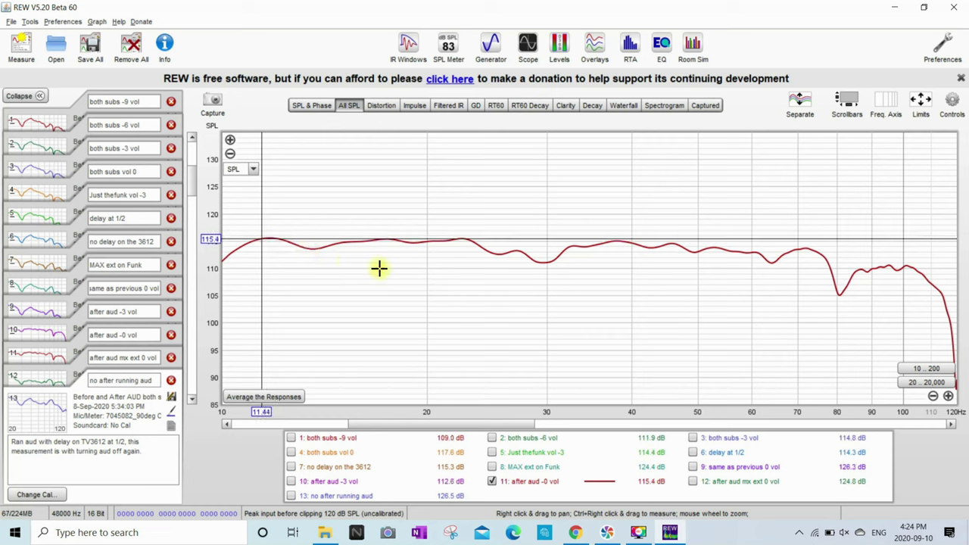
{"action": "left_click", "coordinate": [957, 100]}
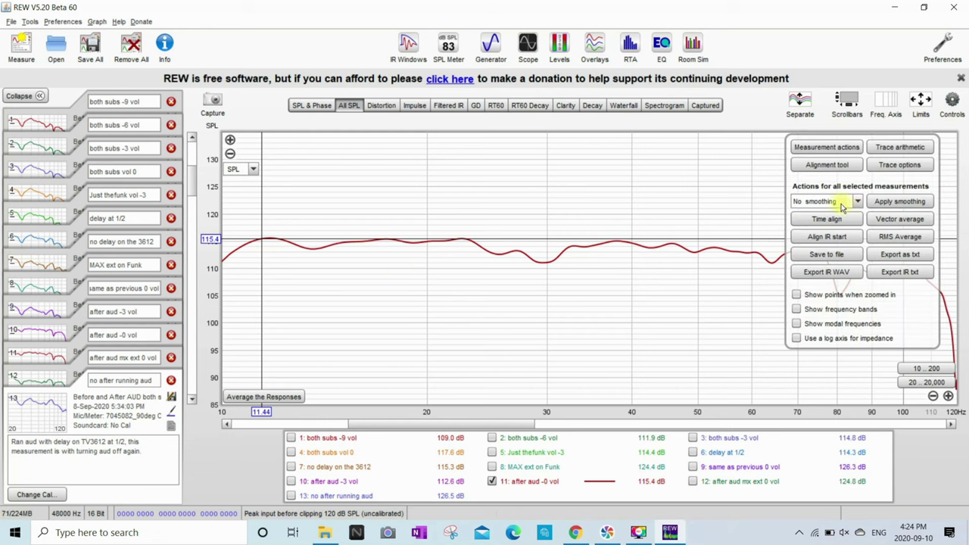
{"action": "left_click", "coordinate": [953, 107]}
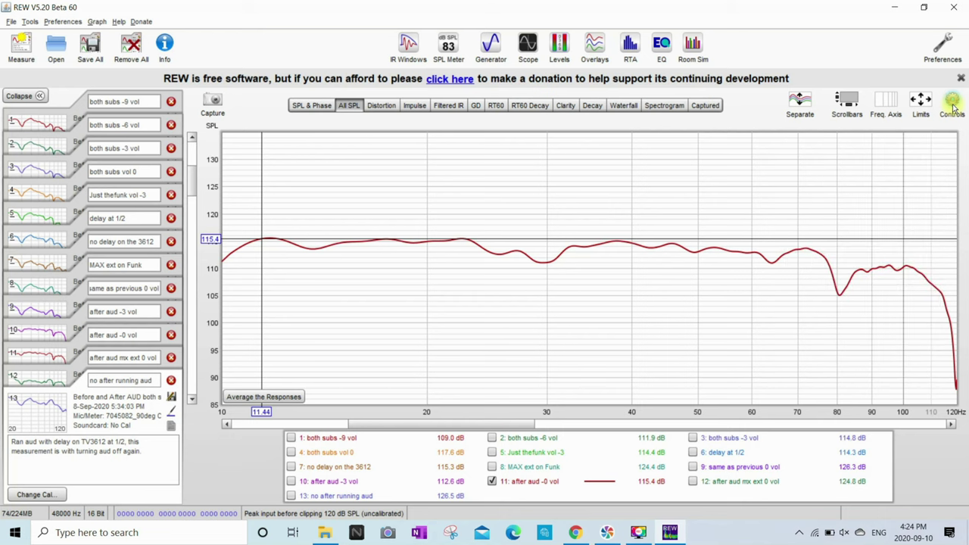